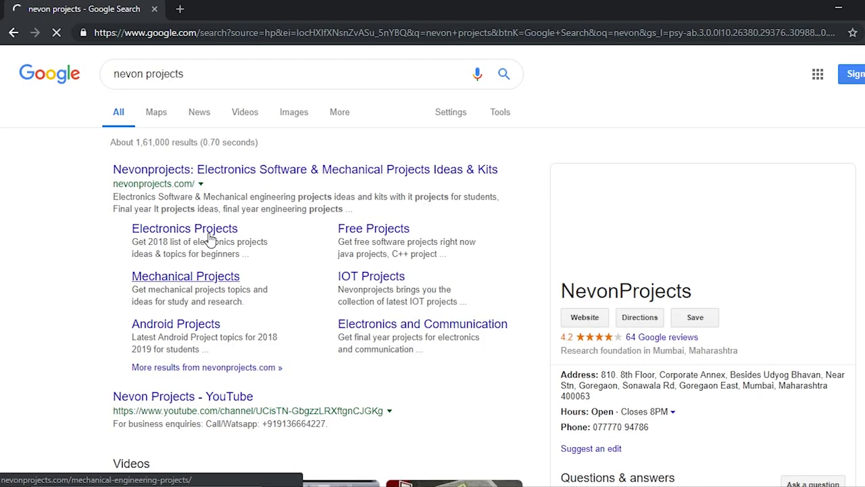
# Open the nevonprojects.com site from the search results and search it for "baby cry"
pyautogui.click(220, 170)
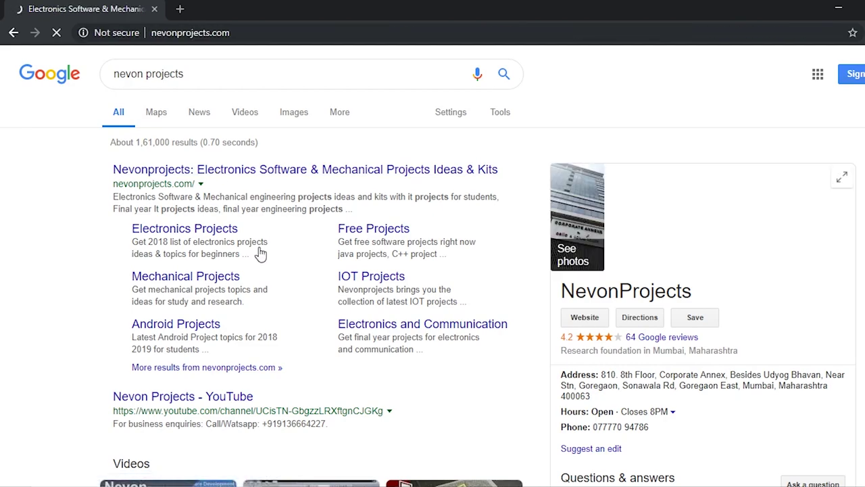
pyautogui.scroll(-10, 250, 268)
pyautogui.scroll(-20, 249, 267)
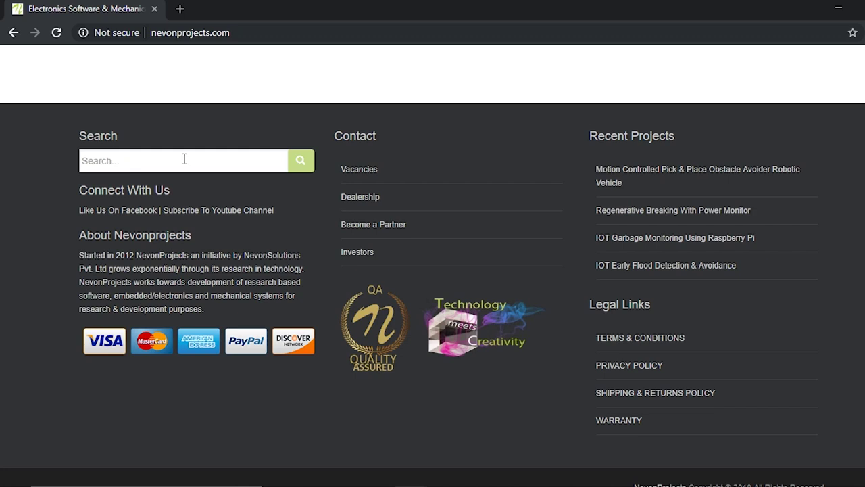
pyautogui.click(184, 159)
pyautogui.write('ba')
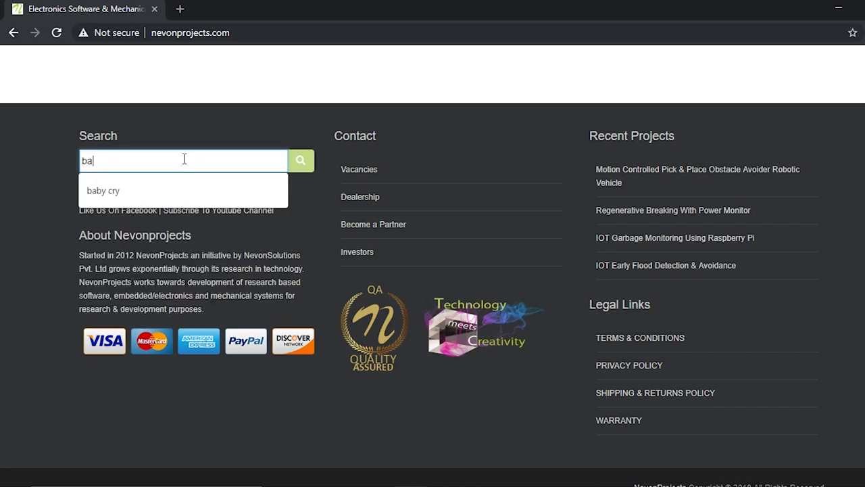
pyautogui.write('by cry')
pyautogui.press('Return')
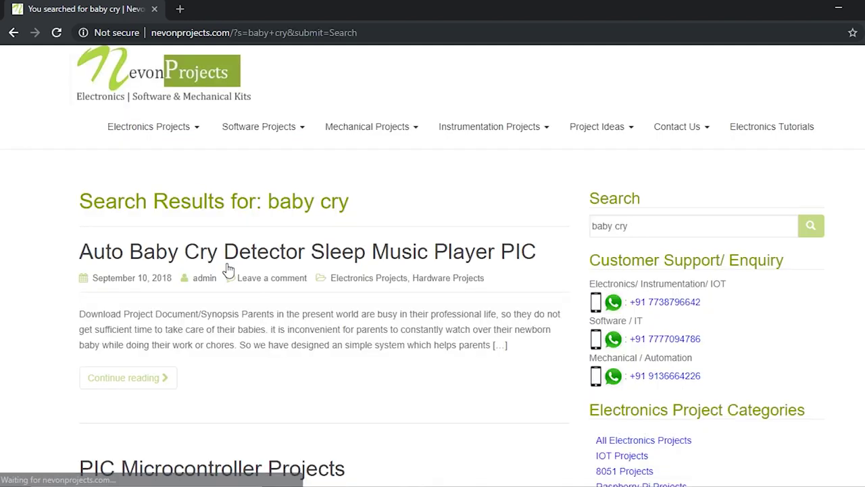
# Open the Auto Baby Cry Detector Sleep Music Player PIC project and view its circuit photo enlarged
pyautogui.click(254, 255)
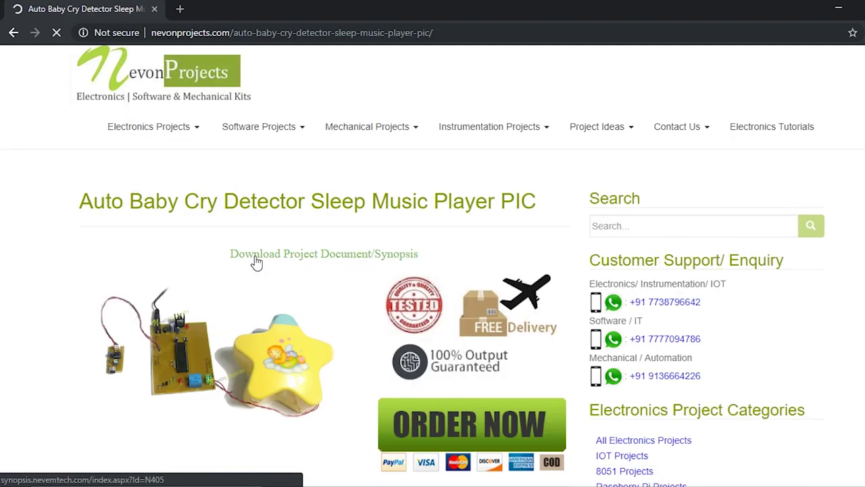
pyautogui.scroll(-2, 40, 264)
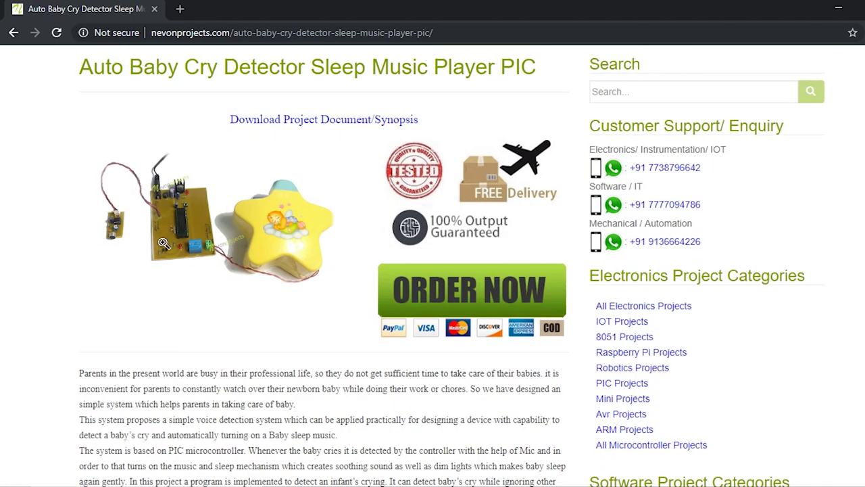
pyautogui.click(223, 225)
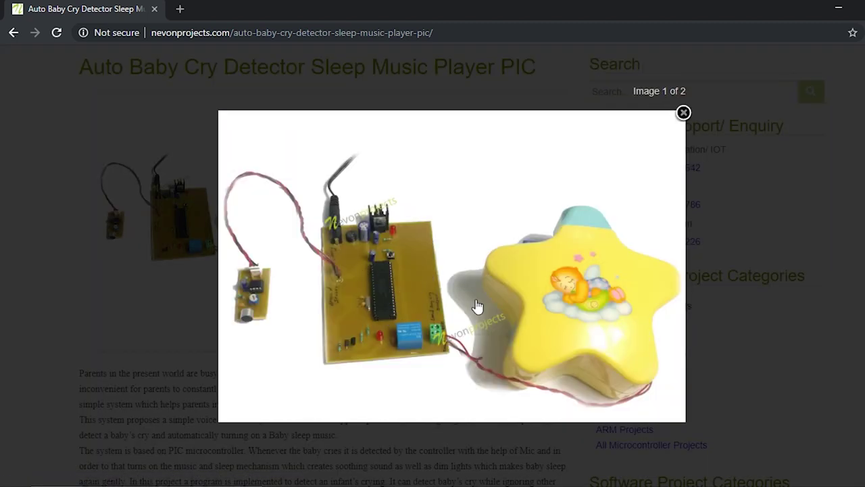
pyautogui.click(683, 112)
# View the project's block diagram enlarged, then close the enlarged image
pyautogui.scroll(-8, 78, 322)
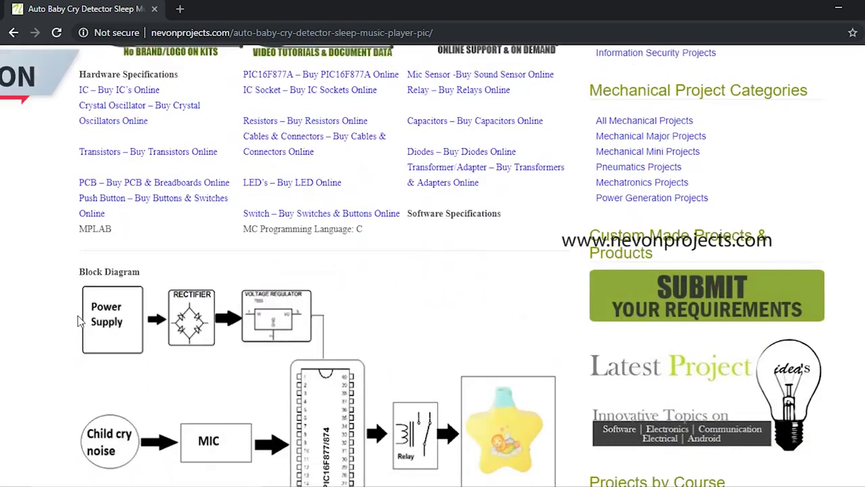
pyautogui.scroll(-2, 240, 271)
pyautogui.click(240, 271)
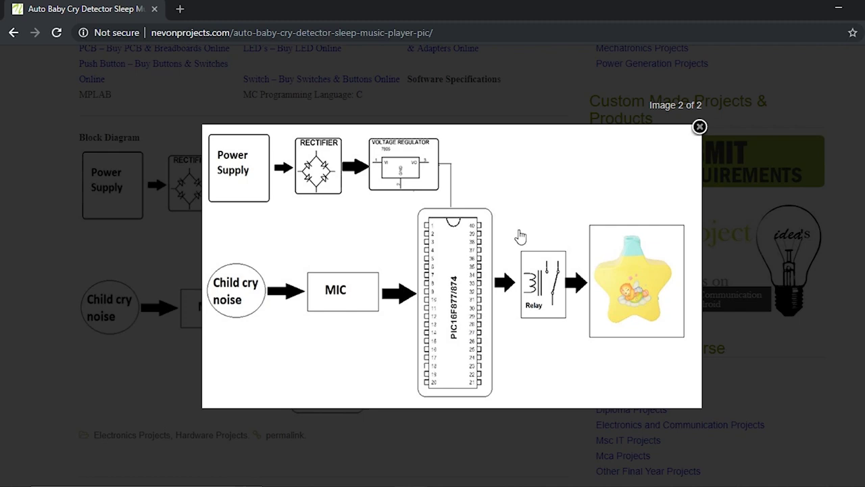
pyautogui.click(701, 129)
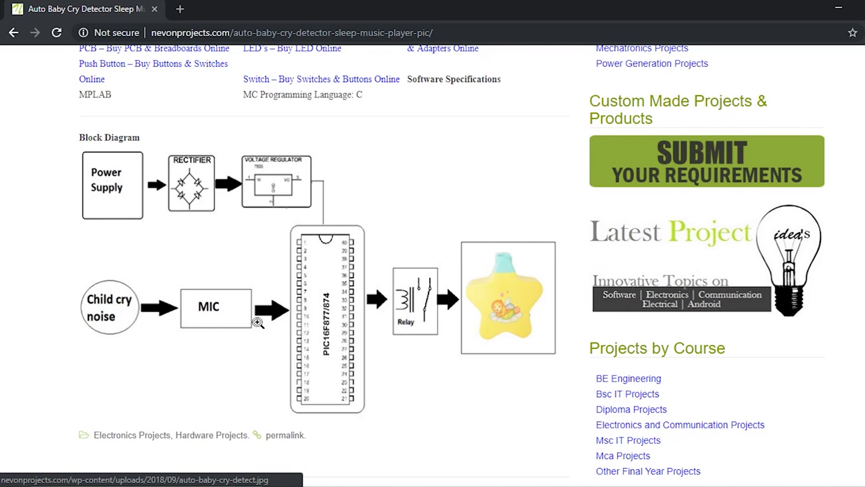
# Open the PIC16F877A purchase page from the hardware specifications and examine its features, pin diagram and pin descriptions
pyautogui.scroll(2, 270, 314)
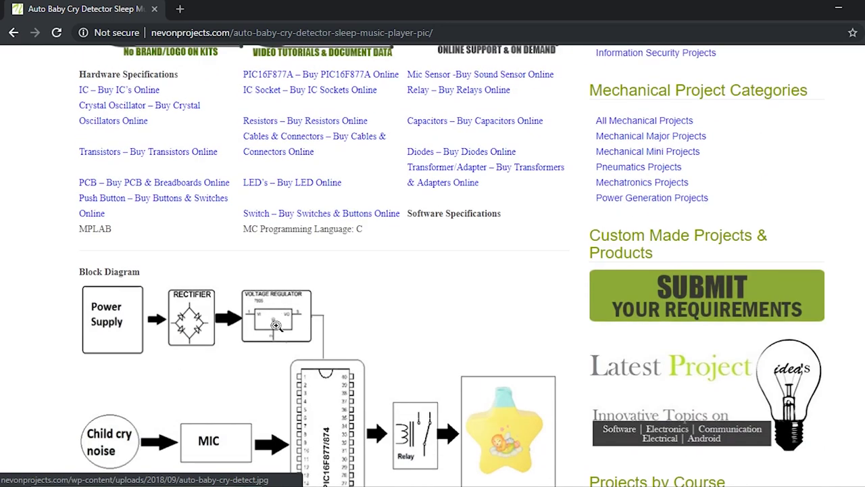
pyautogui.scroll(3, 276, 326)
pyautogui.scroll(1, 212, 336)
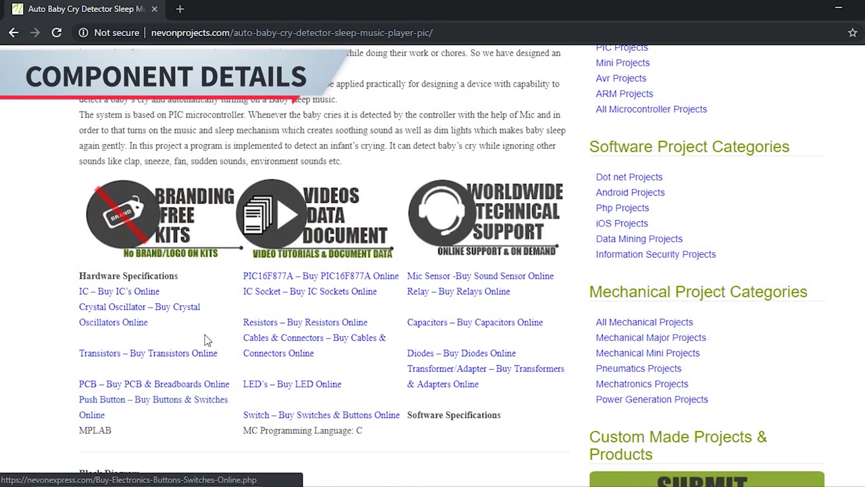
pyautogui.click(302, 278)
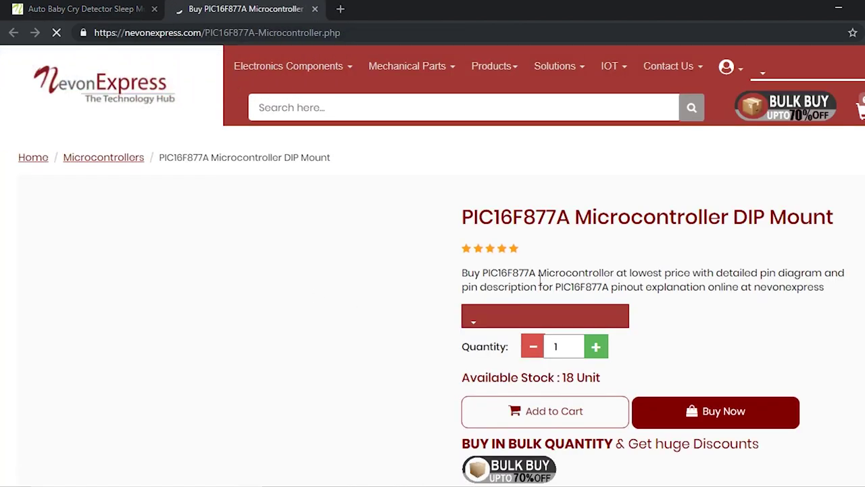
pyautogui.scroll(-8, 409, 259)
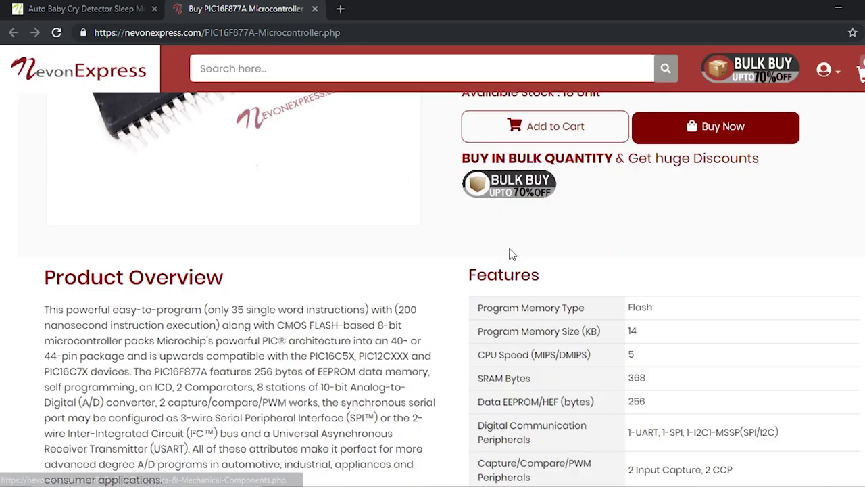
pyautogui.scroll(-8, 409, 259)
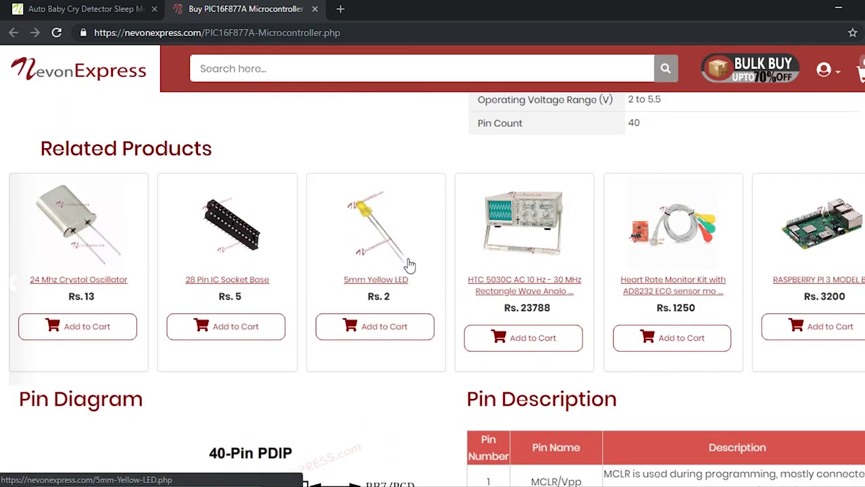
pyautogui.scroll(-6, 488, 255)
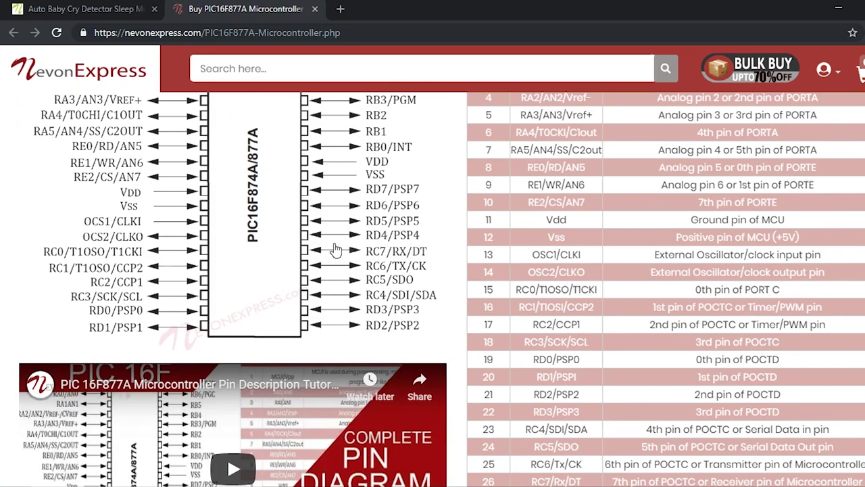
pyautogui.scroll(10, 331, 254)
pyautogui.scroll(10, 325, 257)
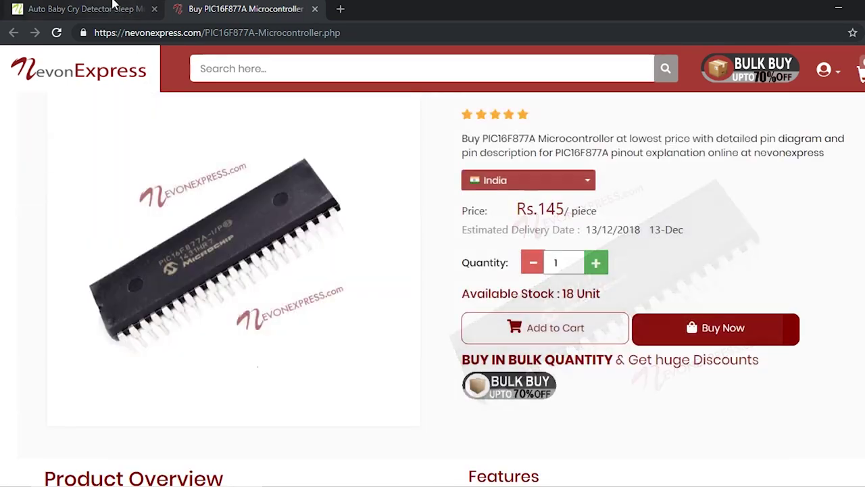
# Return to the project page, open the Mic Sensor purchase link and review the microphone's product overview and features
pyautogui.click(112, 8)
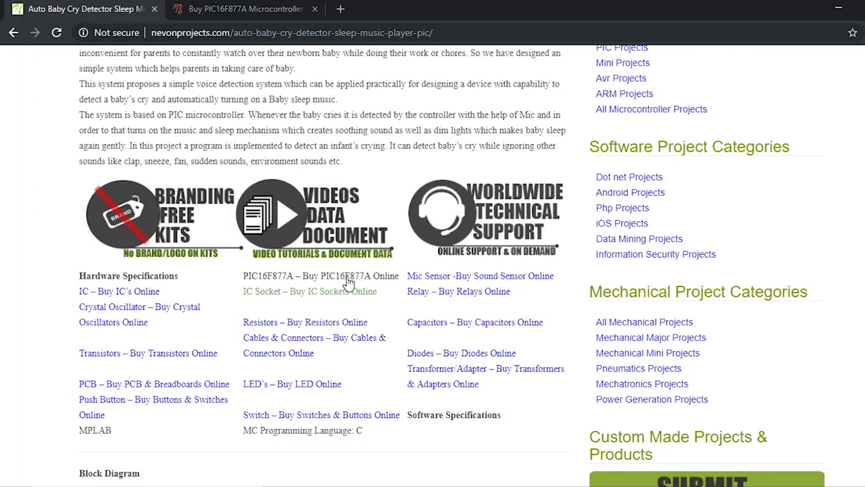
pyautogui.click(447, 277)
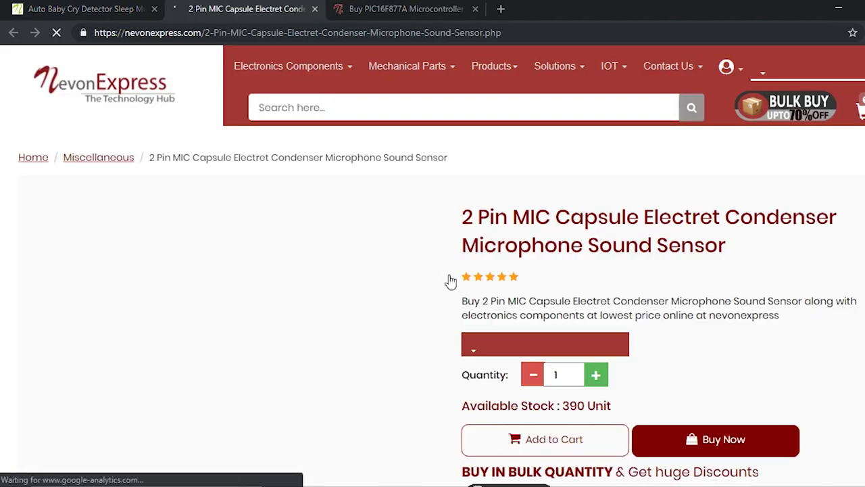
pyautogui.scroll(-10, 433, 283)
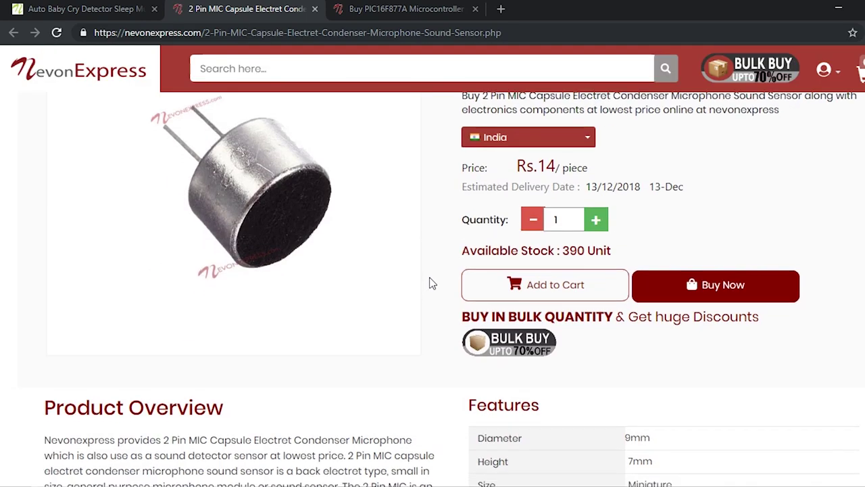
pyautogui.scroll(7, 435, 261)
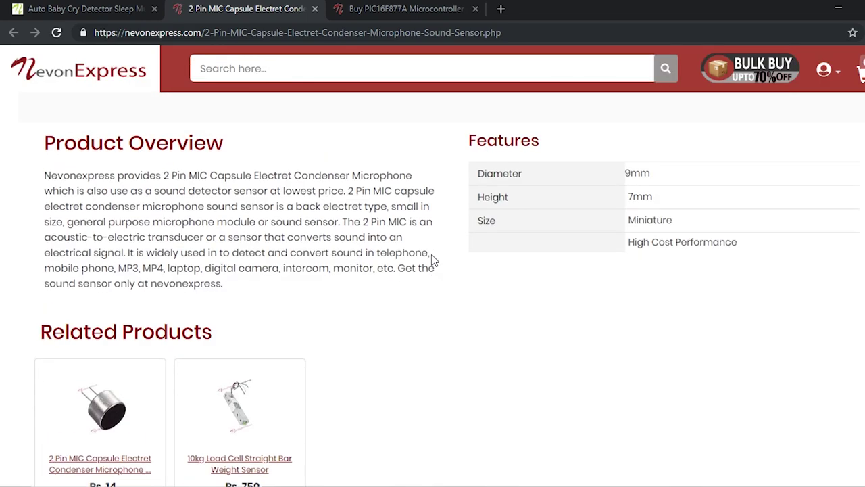
pyautogui.scroll(3, 643, 344)
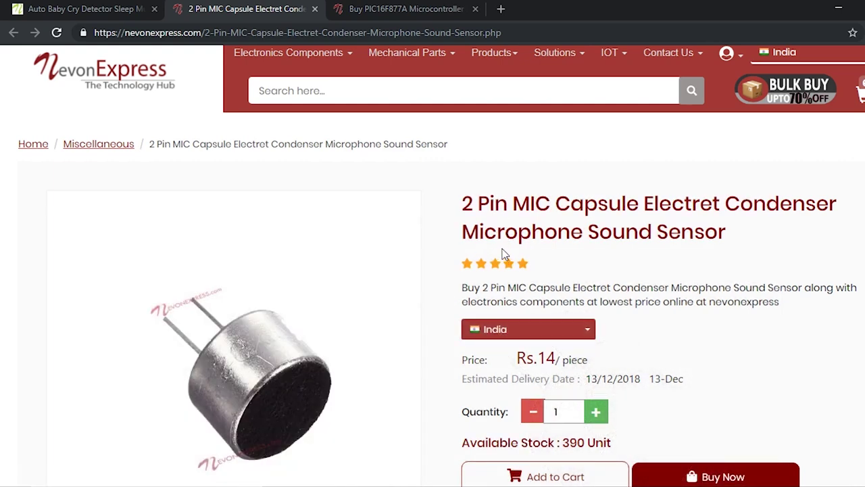
# Return to the project page, open the PCB & Breadboards purchase link and look through the boards on offer
pyautogui.click(88, 9)
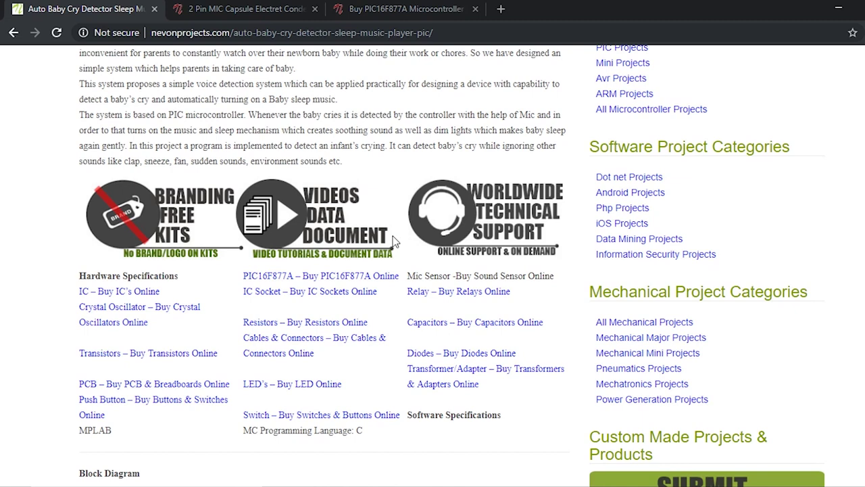
pyautogui.scroll(-2, 390, 255)
pyautogui.scroll(-2, 386, 286)
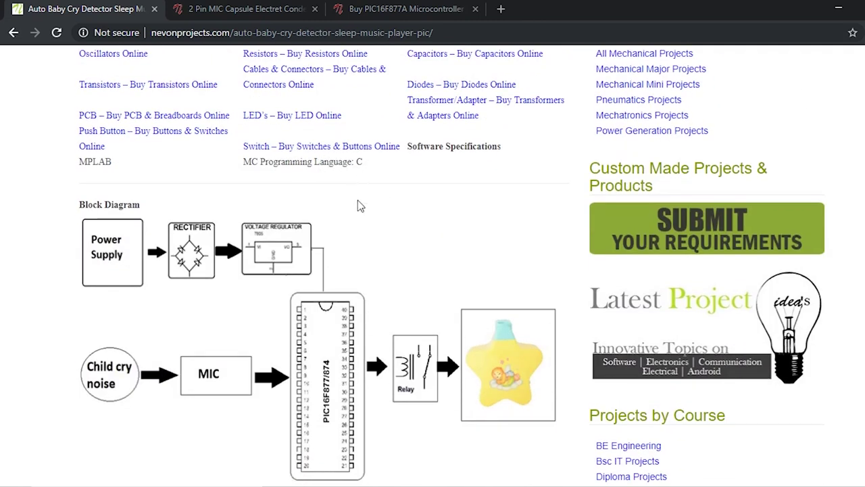
pyautogui.scroll(3, 359, 224)
pyautogui.click(137, 322)
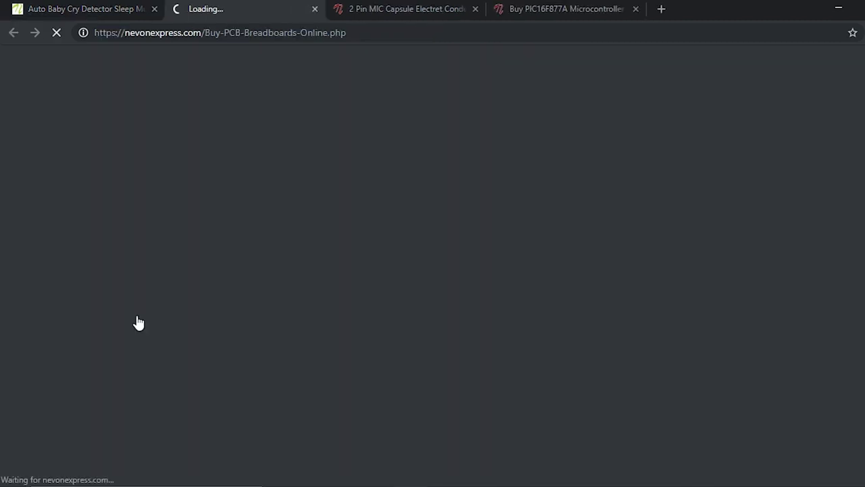
pyautogui.scroll(-1, 347, 236)
pyautogui.scroll(-4, 347, 240)
pyautogui.scroll(3, 367, 295)
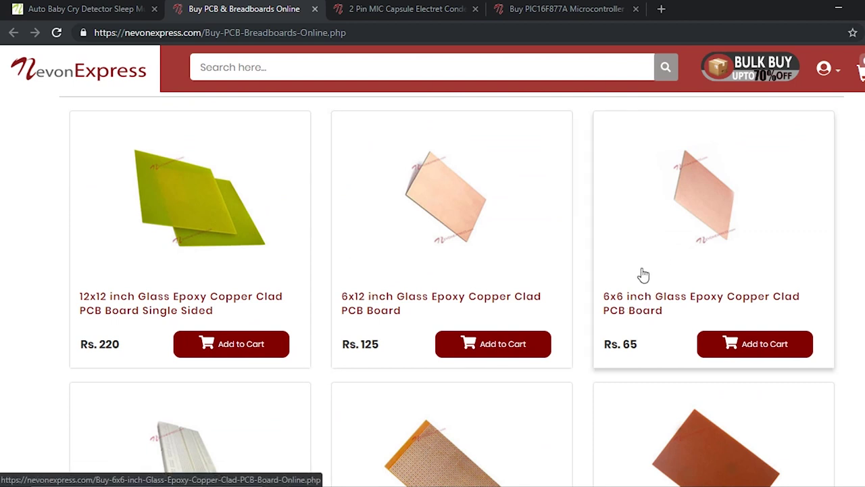
# Return to the project page, open the Transformers & Adapters purchase link and look through the power supply products
pyautogui.click(95, 9)
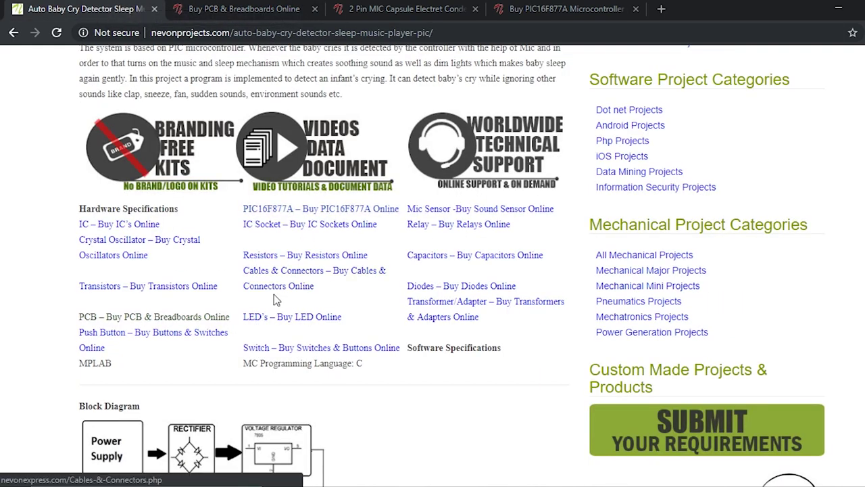
pyautogui.click(433, 307)
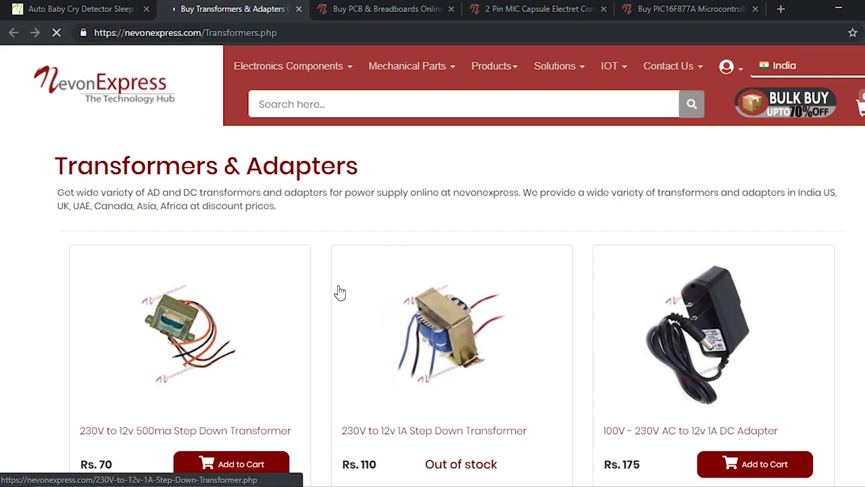
pyautogui.scroll(-2, 340, 292)
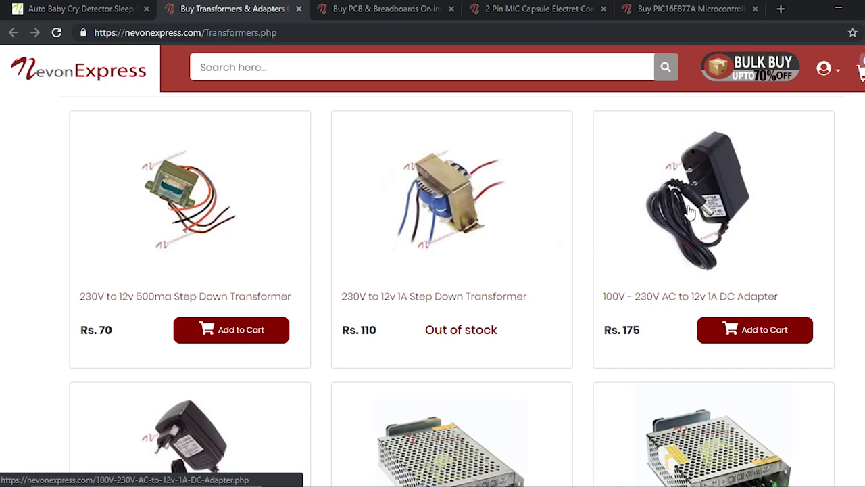
pyautogui.scroll(-2, 386, 239)
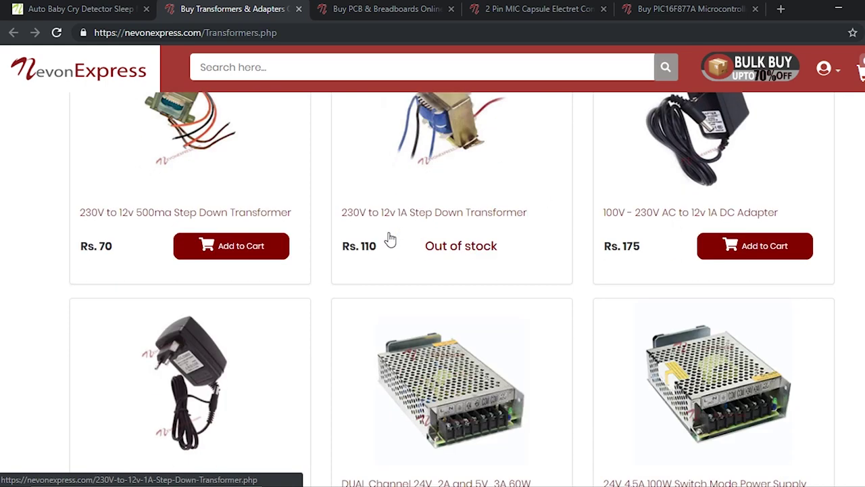
pyautogui.scroll(1, 389, 235)
pyautogui.scroll(1, 389, 235)
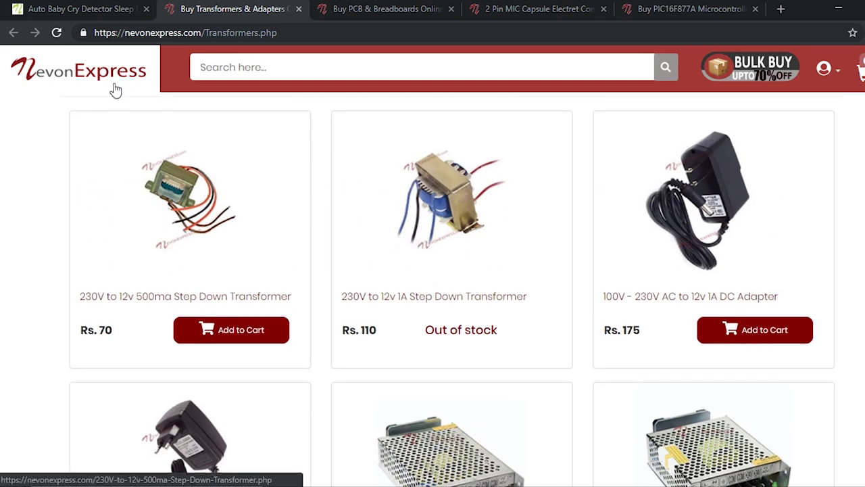
# Go back to the baby cry detector project page and review its description and hardware specifications
pyautogui.click(72, 6)
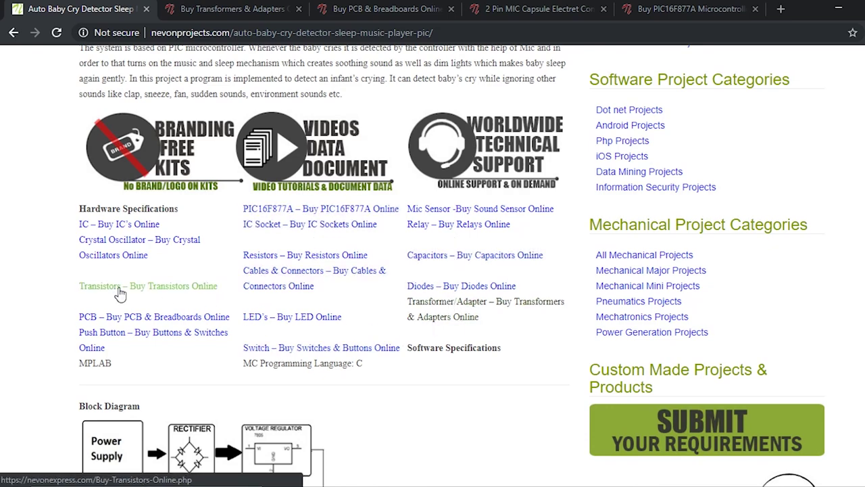
pyautogui.scroll(3, 300, 290)
pyautogui.scroll(3, 298, 291)
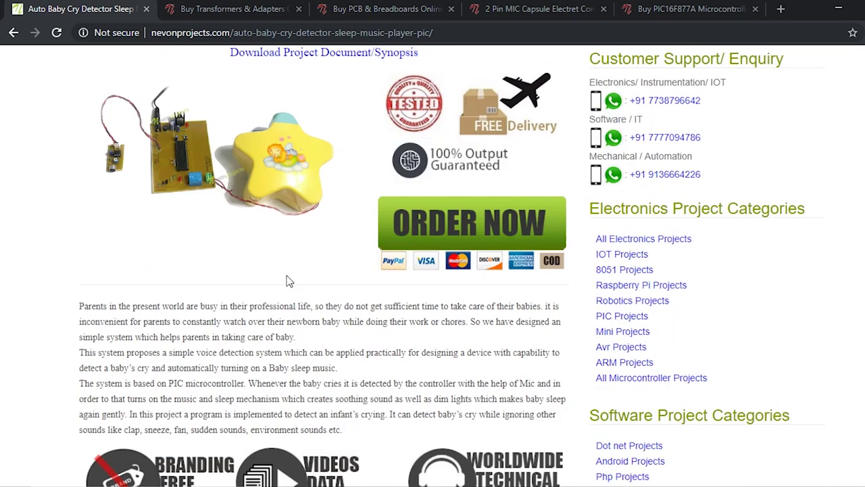
pyautogui.scroll(-2, 355, 284)
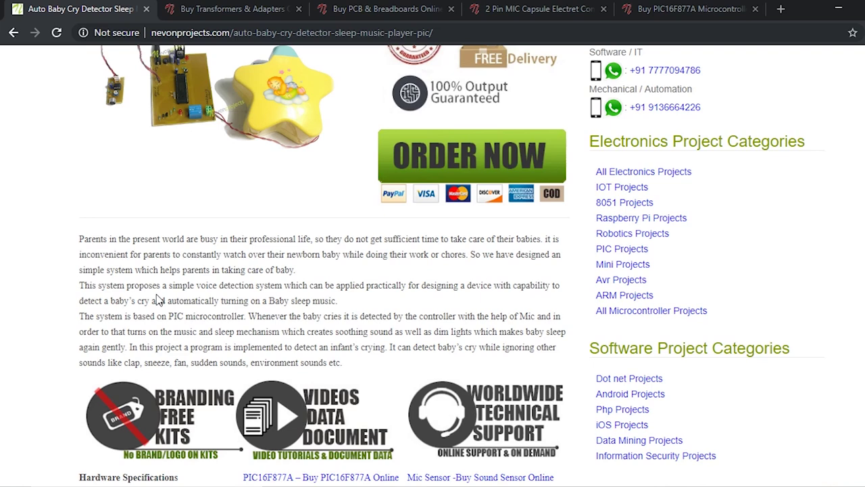
pyautogui.scroll(-3, 157, 300)
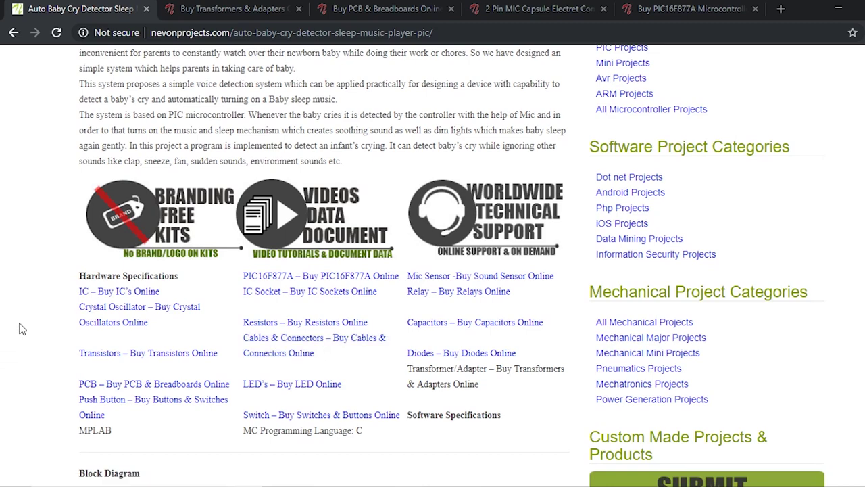
# Reread the project's working description and the list of required hardware components
pyautogui.scroll(-1, 20, 329)
pyautogui.scroll(4, 20, 329)
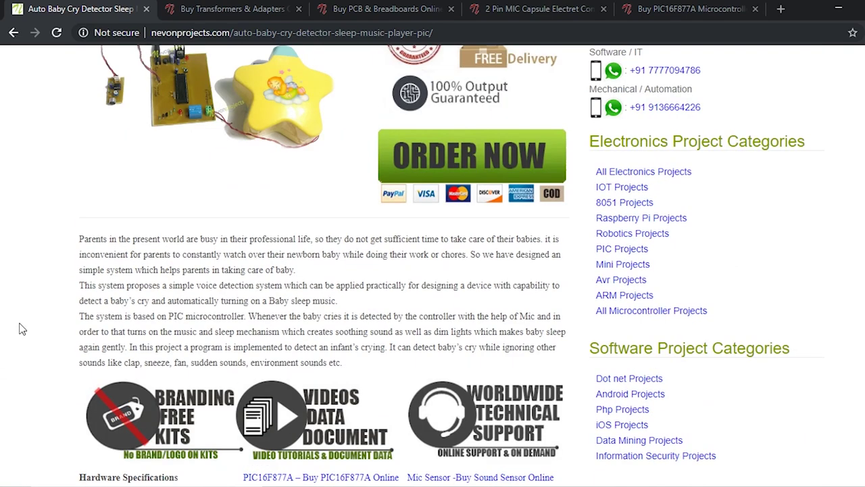
pyautogui.scroll(-2, 20, 329)
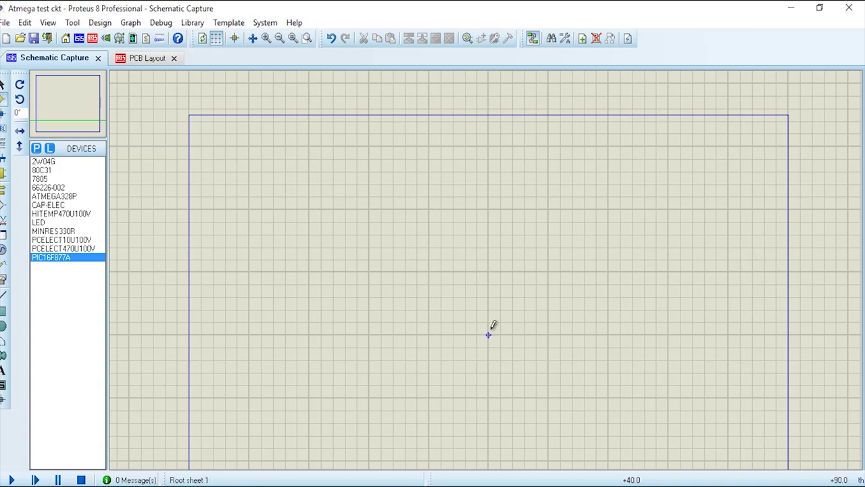
# Switch to the Proteus schematic and pick the PIC16F877A microcontroller from the component libraries
pyautogui.rightClick(488, 334)
pyautogui.moveTo(551, 332)
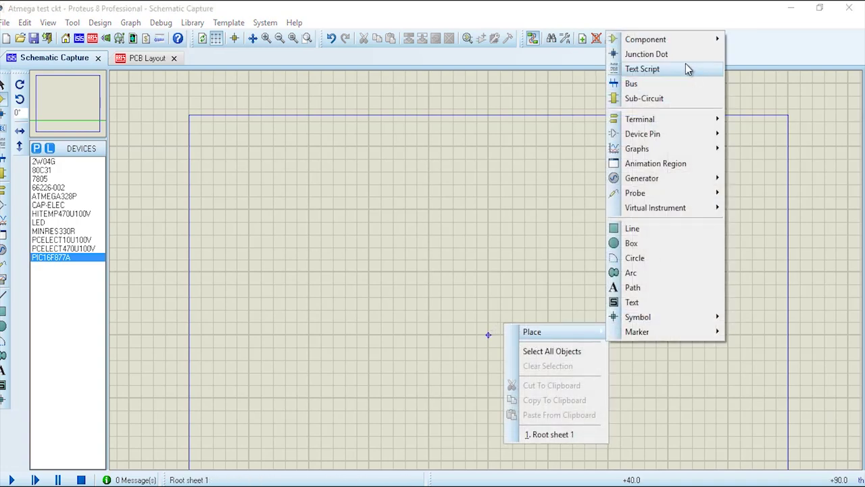
pyautogui.moveTo(686, 41)
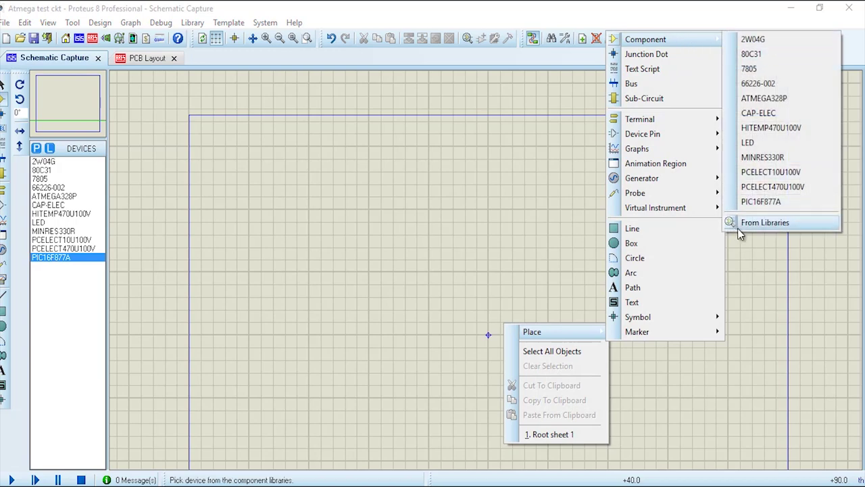
pyautogui.click(756, 223)
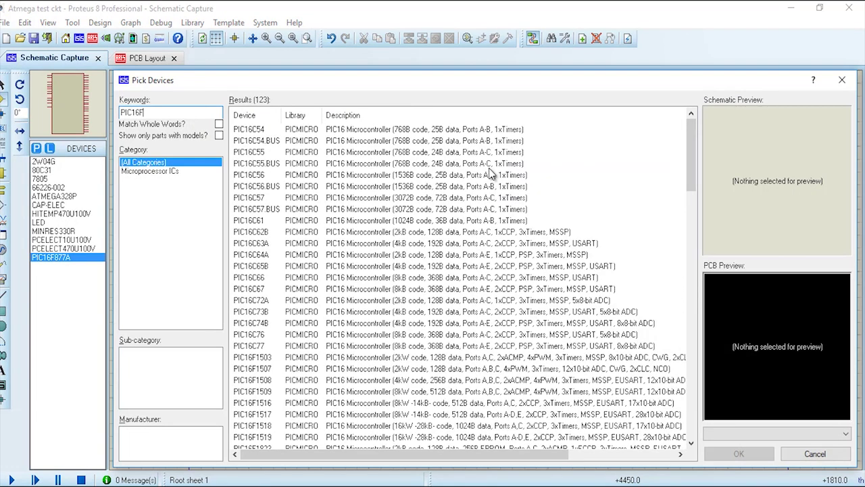
pyautogui.write('877A')
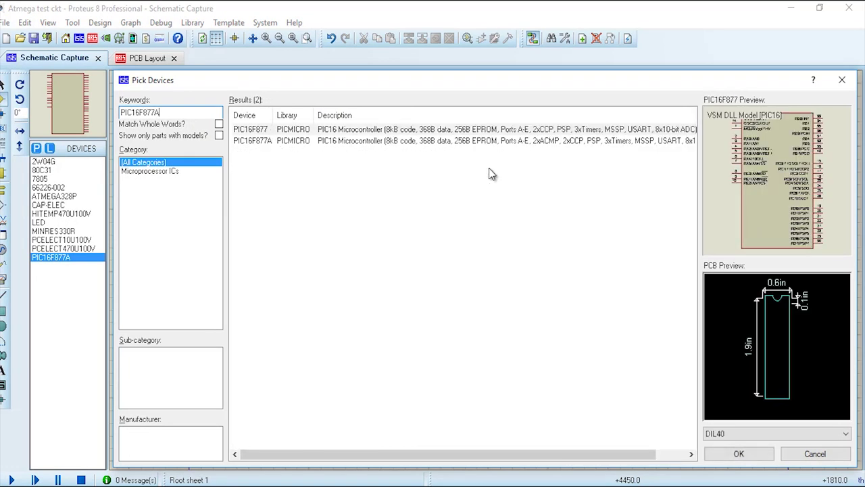
pyautogui.click(403, 131)
pyautogui.click(758, 453)
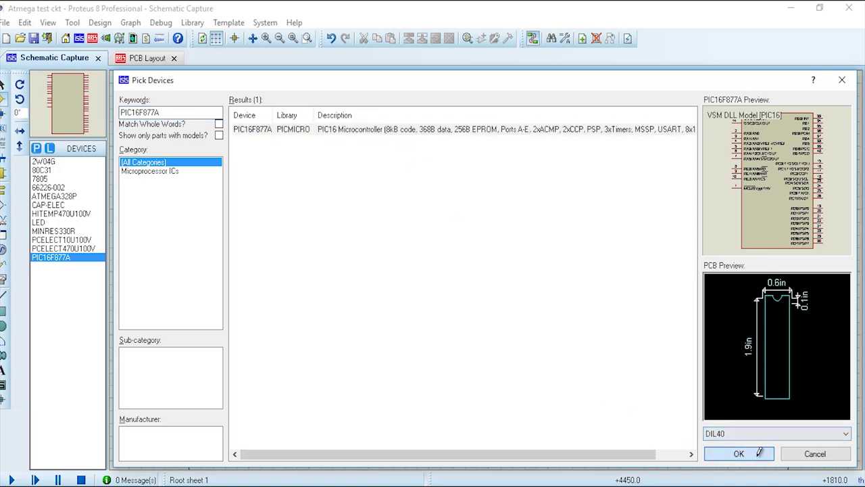
# Place the PIC16F877A in the lower middle of the schematic sheet and check its value label
pyautogui.click(499, 249)
pyautogui.scroll(-2, 471, 289)
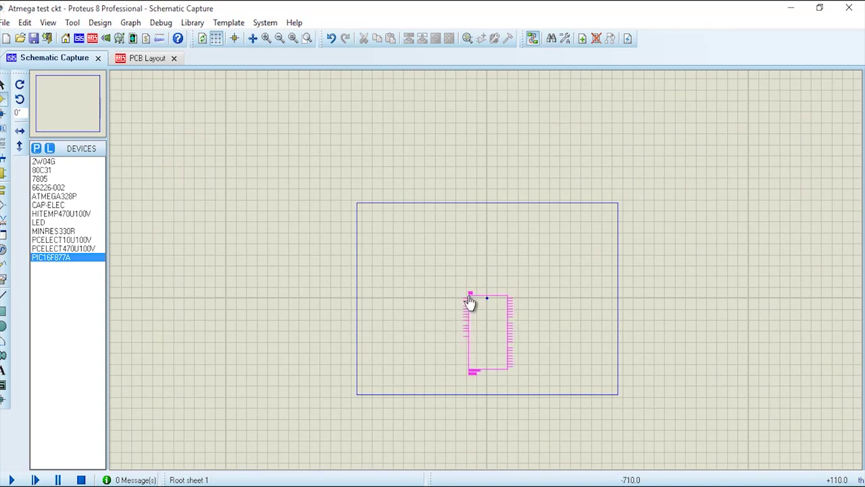
pyautogui.click(472, 292)
pyautogui.scroll(2, 494, 375)
pyautogui.scroll(2, 486, 267)
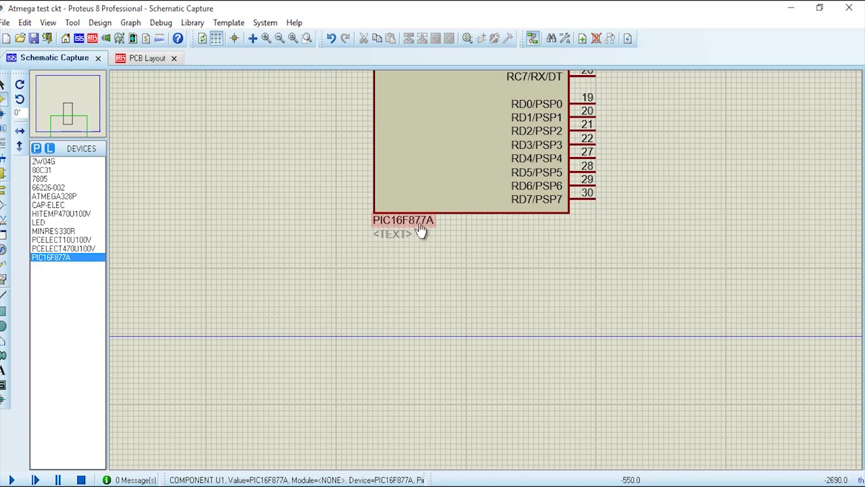
# Search the component libraries for 2 pin and pick the USERDVC 66226-002 two-position single-row vertical pin connector
pyautogui.scroll(-3, 405, 231)
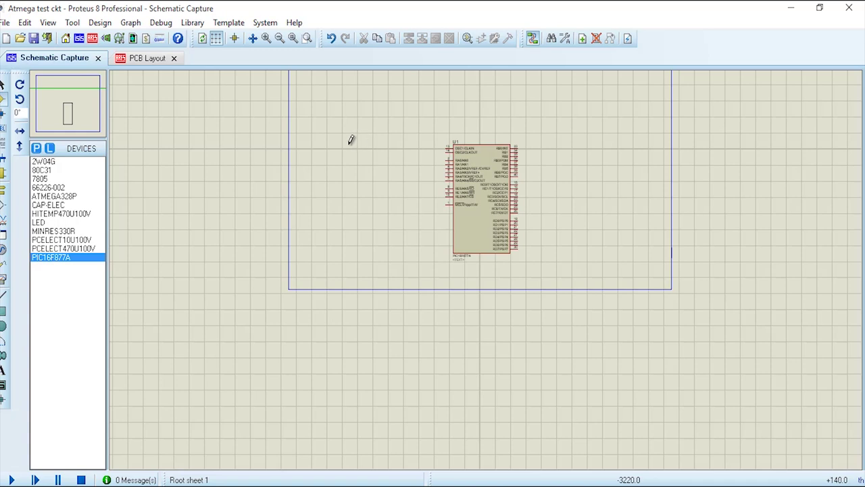
pyautogui.rightClick(334, 106)
pyautogui.moveTo(367, 116)
pyautogui.moveTo(565, 115)
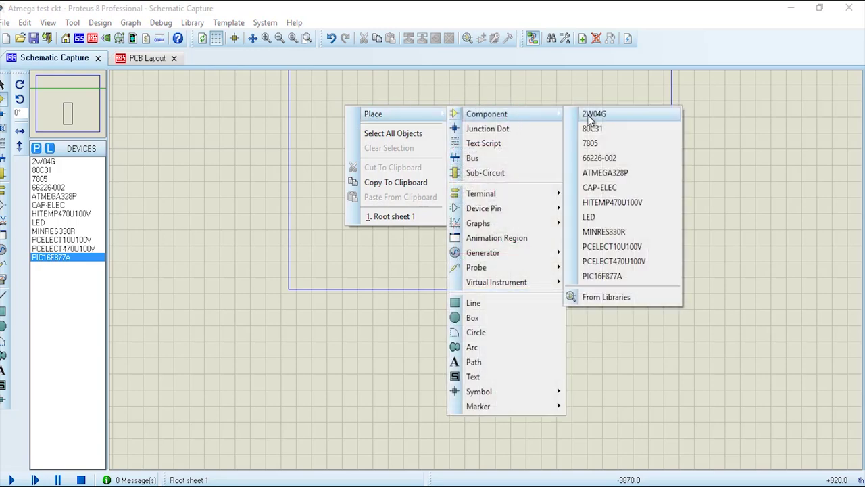
pyautogui.click(643, 294)
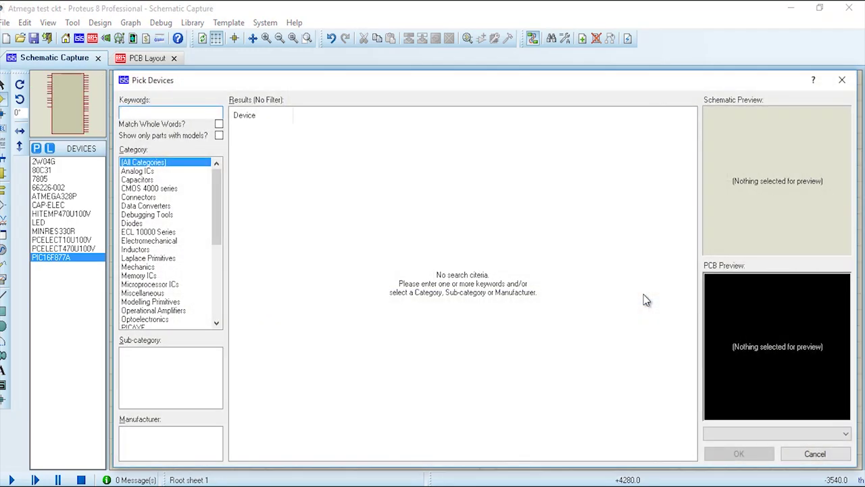
pyautogui.write('2pin')
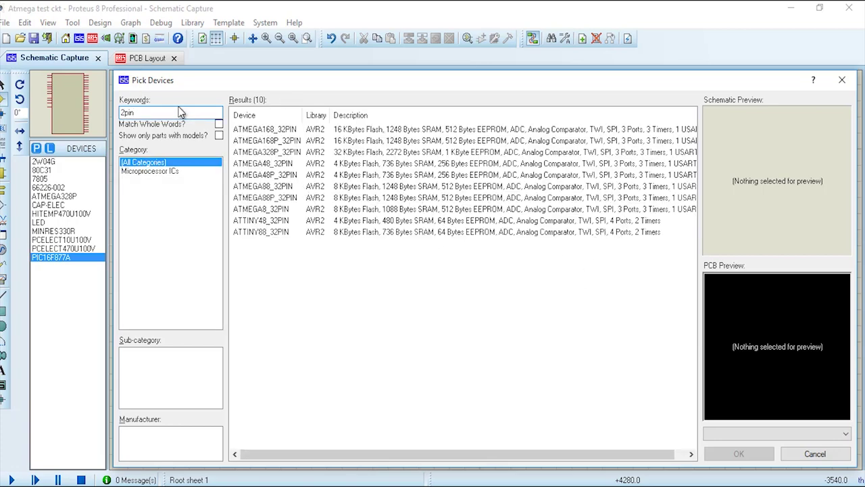
pyautogui.scroll(-20, 385, 257)
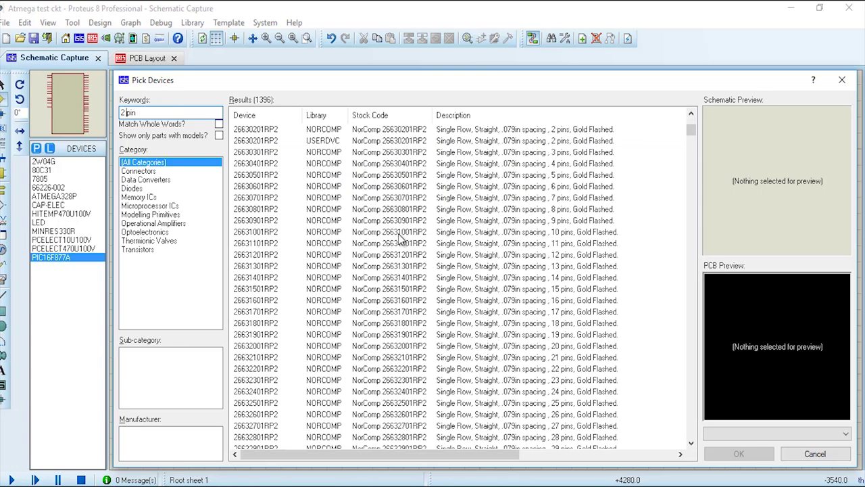
pyautogui.scroll(-15, 406, 233)
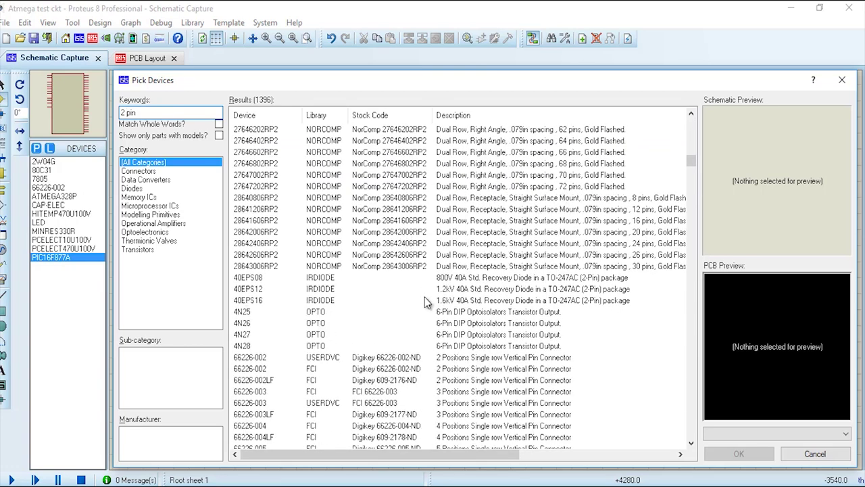
pyautogui.scroll(-8, 419, 361)
pyautogui.scroll(5, 414, 348)
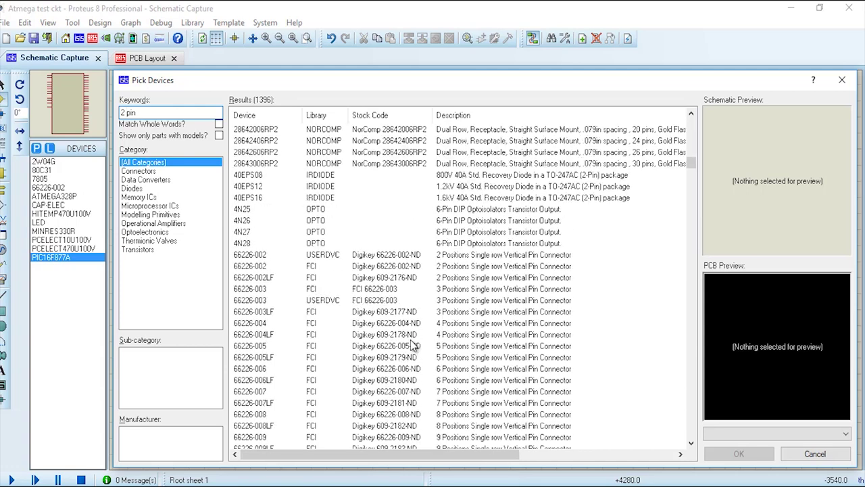
pyautogui.click(409, 259)
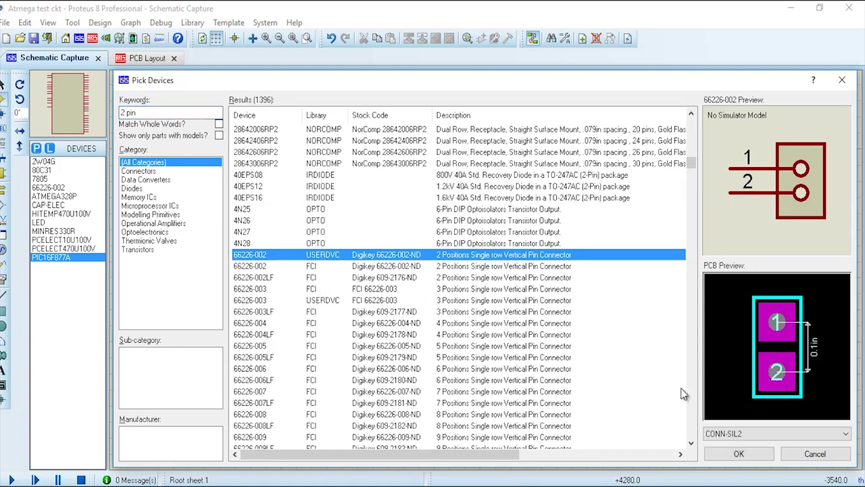
pyautogui.click(739, 454)
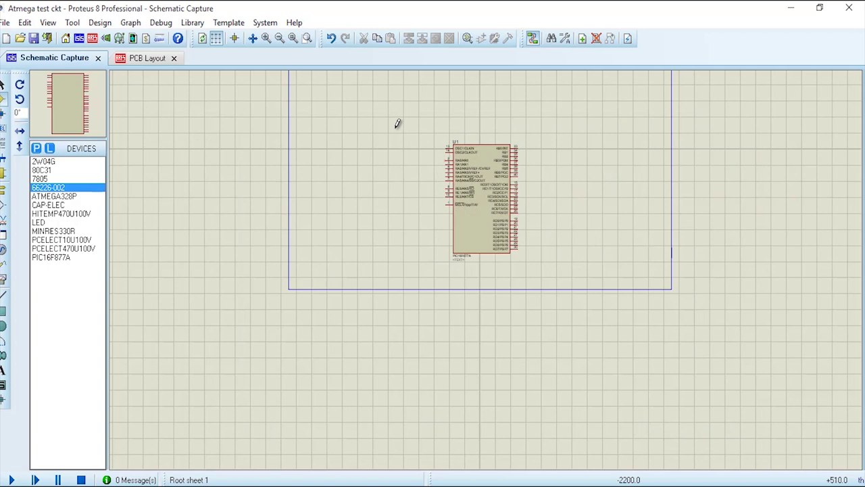
# Place the two-pin connector, rotated 180°, near the sheet's left border above the microcontroller's level
pyautogui.click(372, 85)
pyautogui.press('KP_Add')
pyautogui.press('KP_Add')
# Search the libraries for bridge, pick the 2W04G 400V, 2A rectifier and place it to the upper right of the two-pin connector
pyautogui.rightClick(386, 100)
pyautogui.moveTo(435, 104)
pyautogui.moveTo(584, 106)
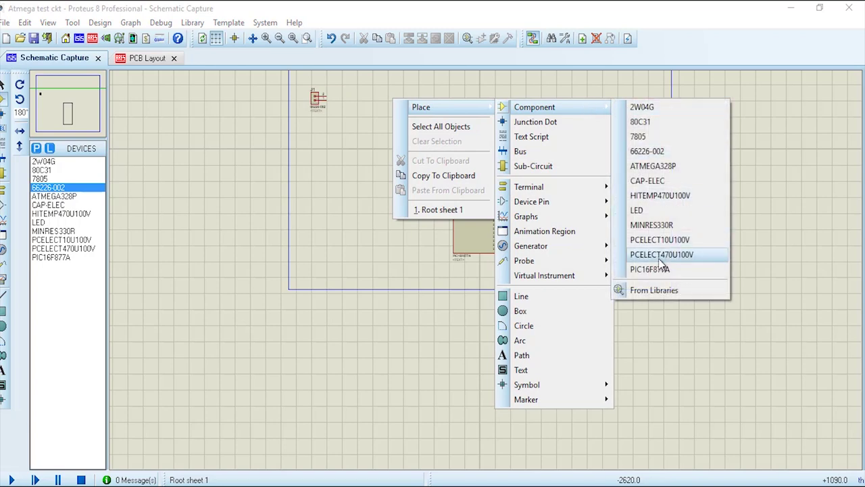
pyautogui.click(665, 290)
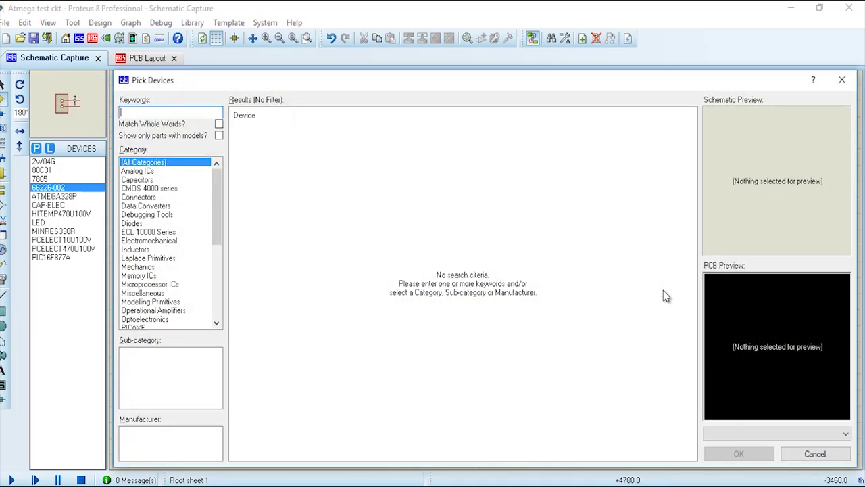
pyautogui.write('bridge')
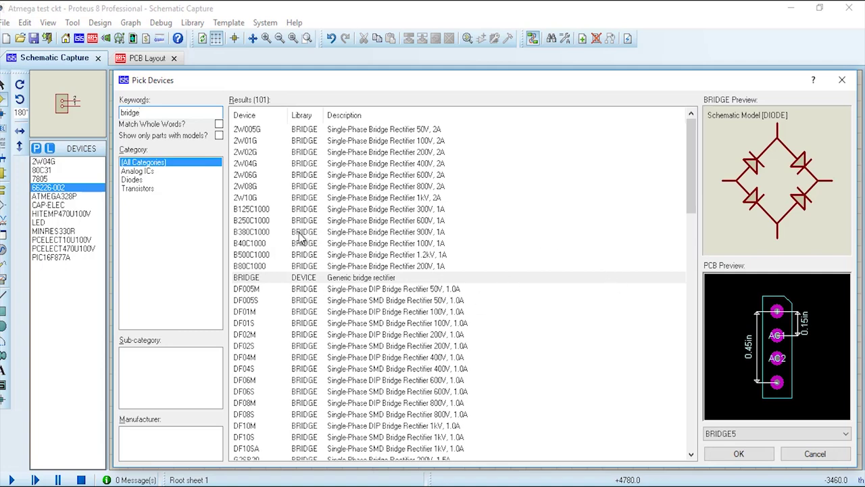
pyautogui.click(256, 164)
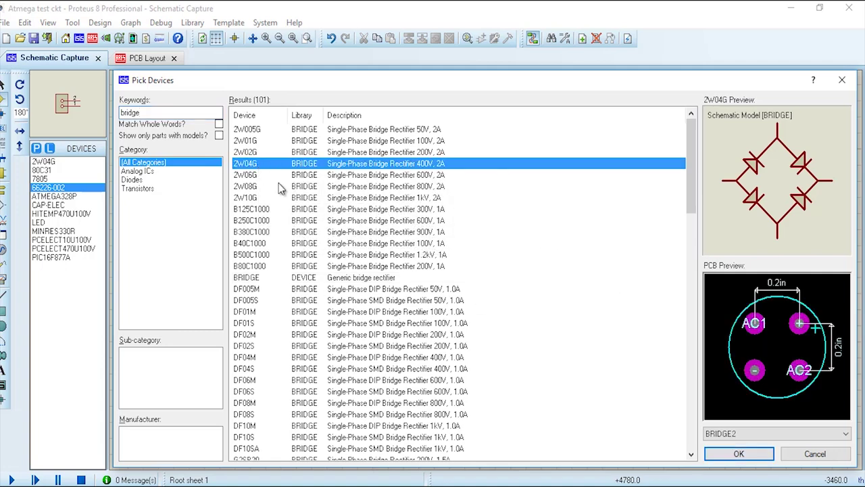
pyautogui.click(737, 454)
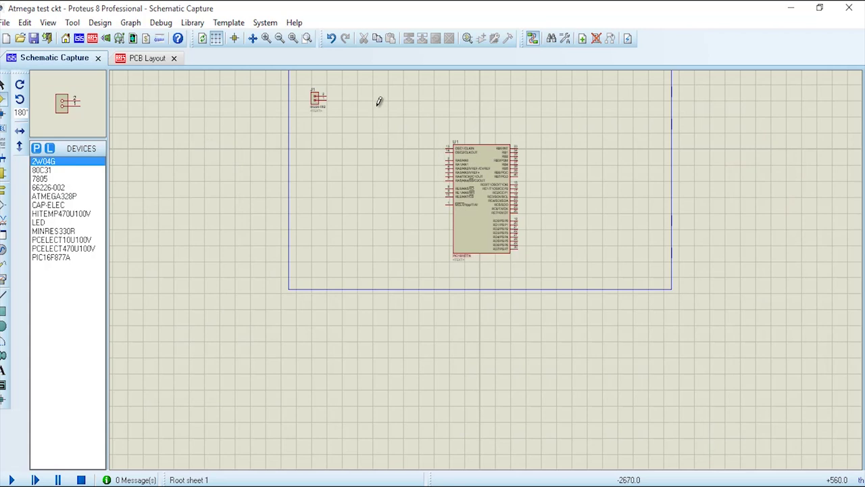
pyautogui.press('F6')
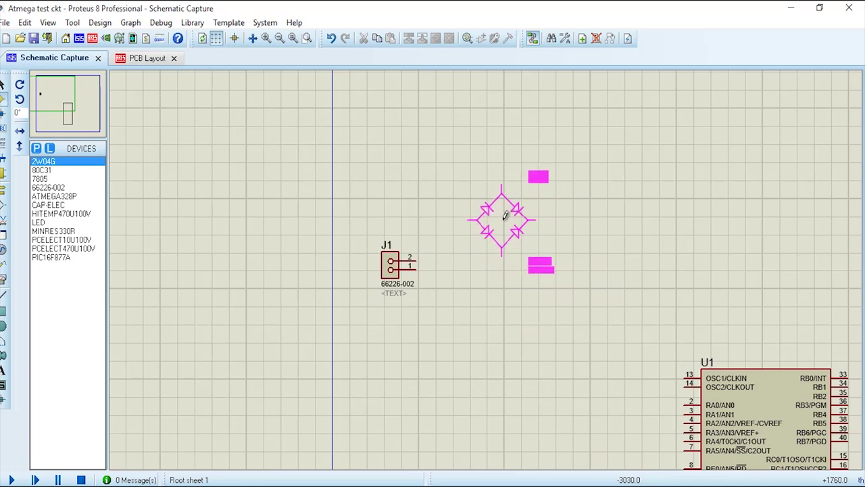
pyautogui.click(504, 217)
# Find the HITEMP470U100V capacitor using the keyword 470u and place it, rotated 270°, to the right of the bridge rectifier
pyautogui.rightClick(632, 192)
pyautogui.moveTo(676, 203)
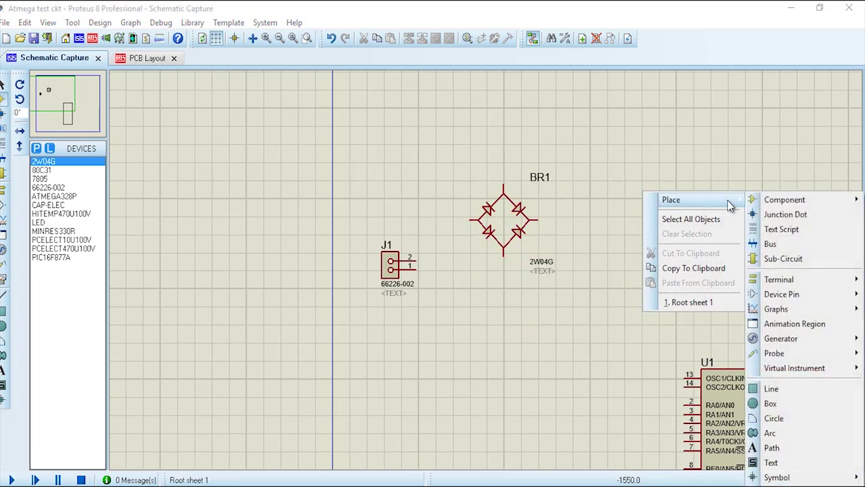
pyautogui.moveTo(785, 200)
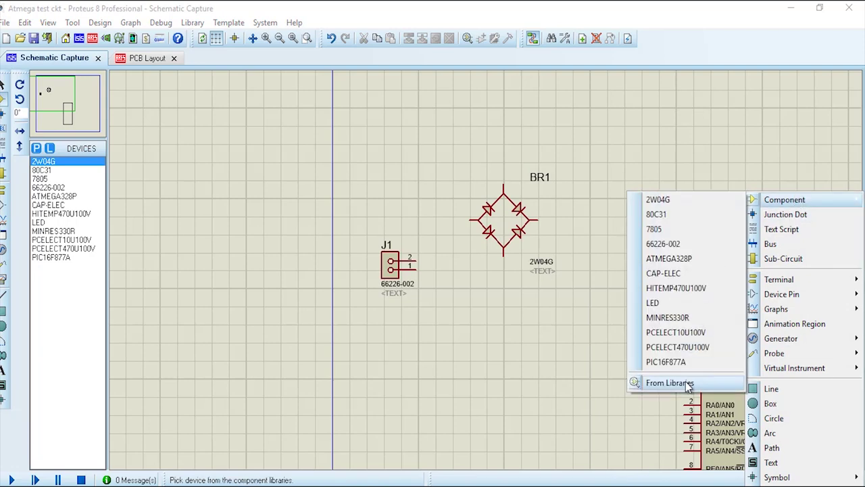
pyautogui.click(676, 383)
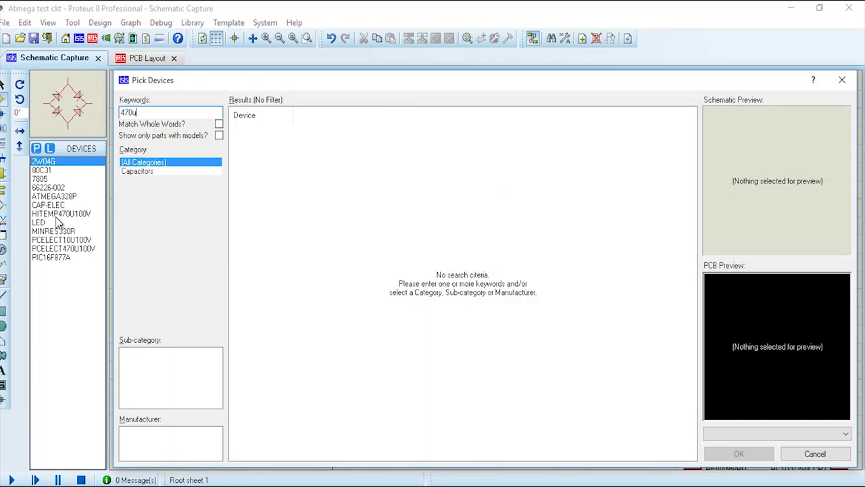
pyautogui.click(414, 326)
pyautogui.click(739, 454)
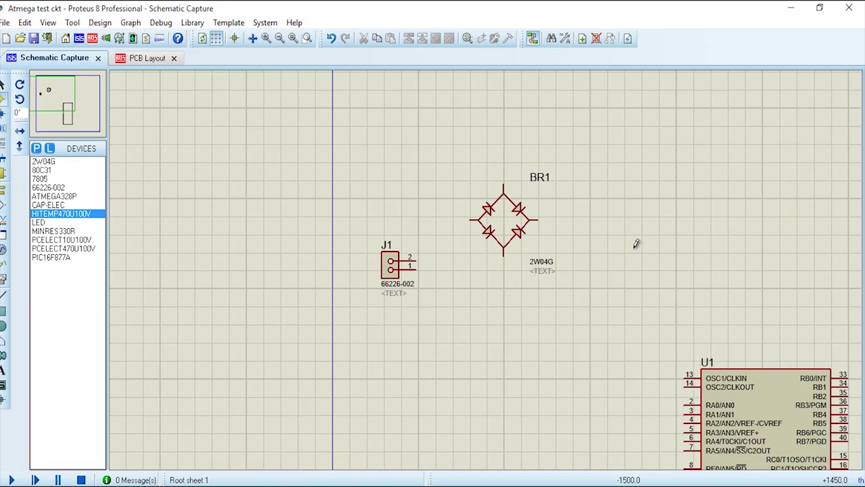
pyautogui.click(645, 254)
# Pick the 7805 5V 1A regulator from the libraries and place it to the upper right of the 470u capacitor
pyautogui.rightClick(637, 162)
pyautogui.moveTo(652, 169)
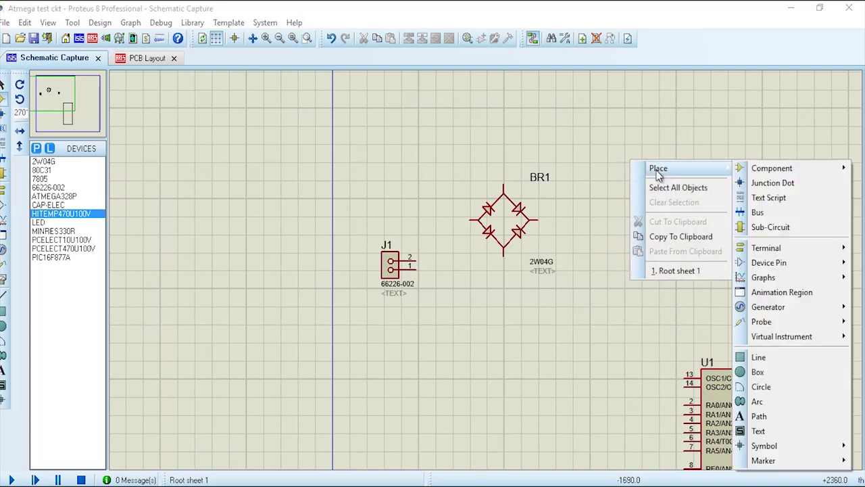
pyautogui.moveTo(778, 168)
pyautogui.click(683, 353)
pyautogui.write('7805')
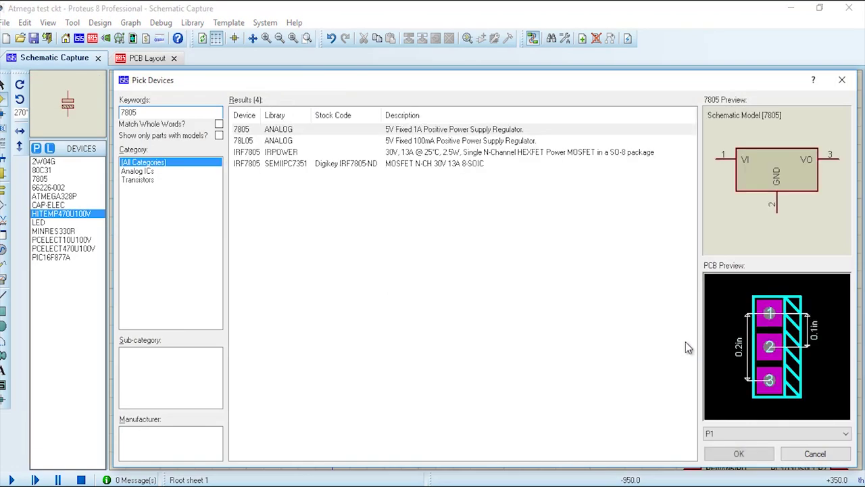
pyautogui.click(714, 454)
pyautogui.press('KP_Add')
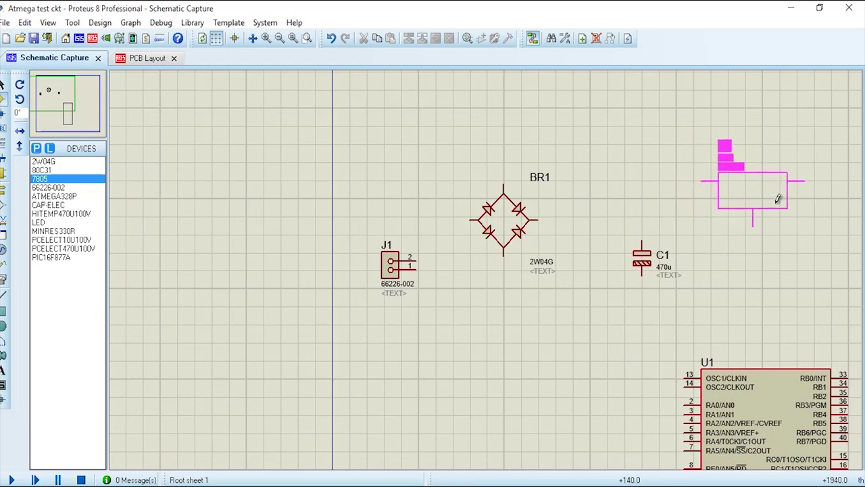
pyautogui.click(781, 190)
# Search the component libraries for electrolytic within Capacitors and pick the GENELECT10U50V 10u 50V radial capacitor
pyautogui.rightClick(657, 178)
pyautogui.moveTo(686, 185)
pyautogui.moveTo(580, 171)
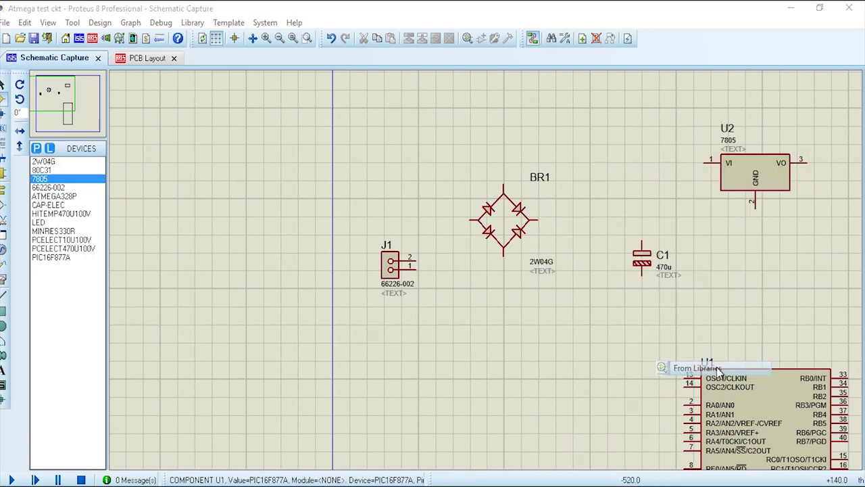
pyautogui.click(679, 367)
pyautogui.write('electrolytic')
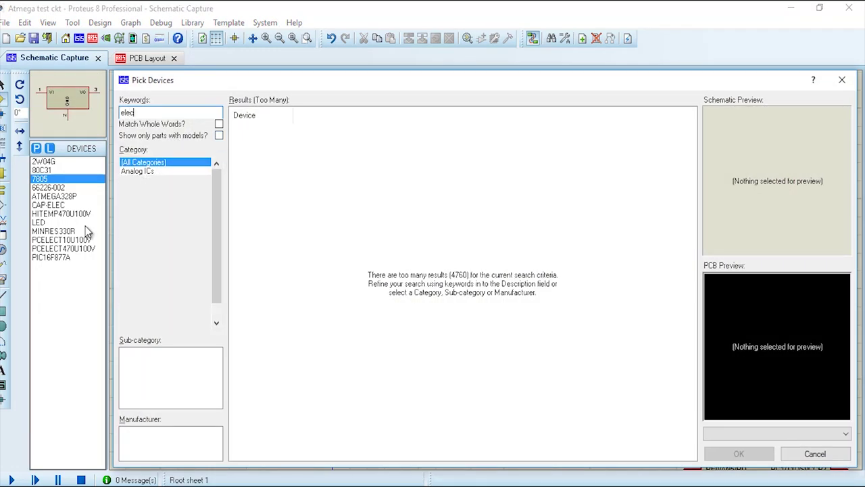
pyautogui.click(139, 171)
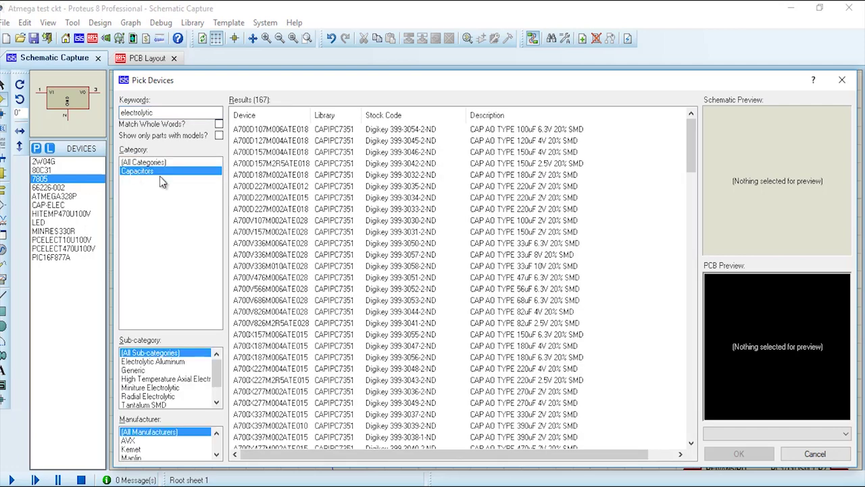
pyautogui.click(362, 140)
pyautogui.scroll(-8, 443, 214)
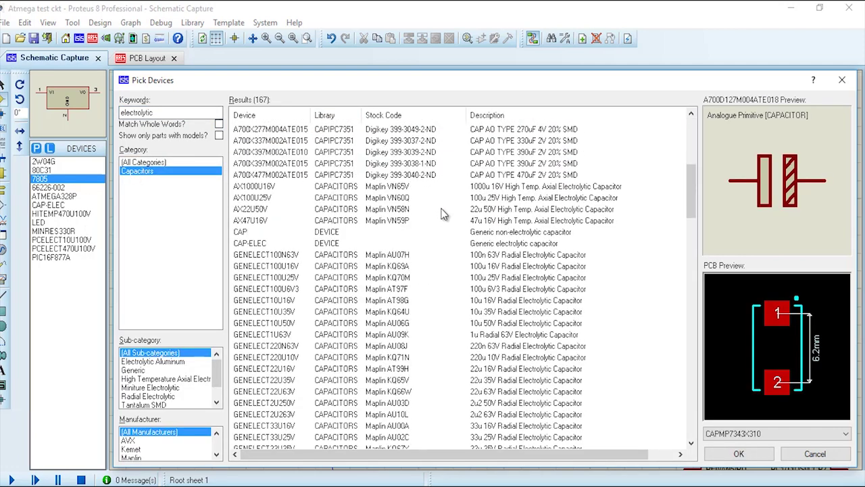
pyautogui.click(476, 315)
pyautogui.click(478, 323)
pyautogui.click(739, 454)
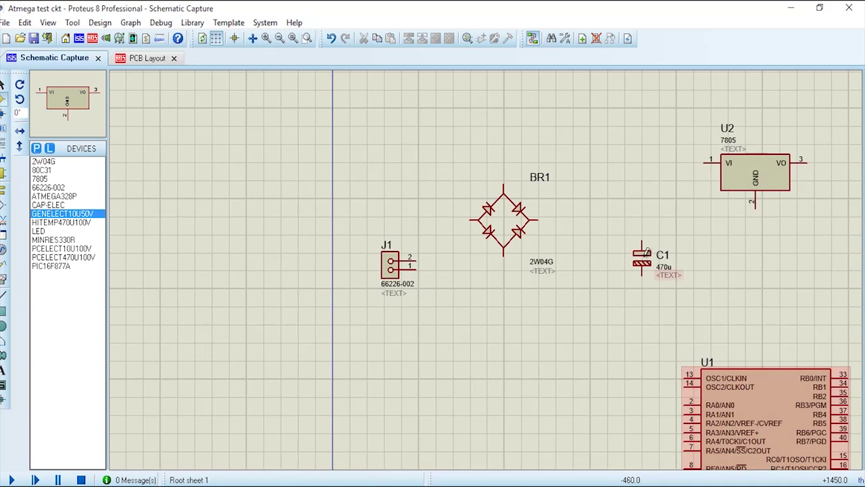
# Place the 10u capacitor, rotated 270°, to the lower right of the 7805 regulator
pyautogui.press('F5')
pyautogui.press('KP_Subtract')
pyautogui.click(491, 270)
pyautogui.moveTo(723, 457)
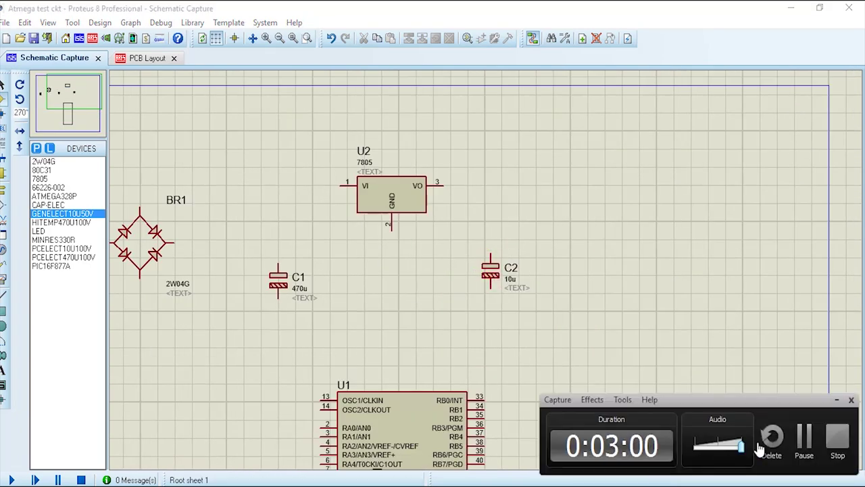
# Search the component libraries for 330 maplin and pick the MINRES330K resistor
pyautogui.rightClick(605, 251)
pyautogui.moveTo(622, 257)
pyautogui.moveTo(703, 213)
pyautogui.click(631, 408)
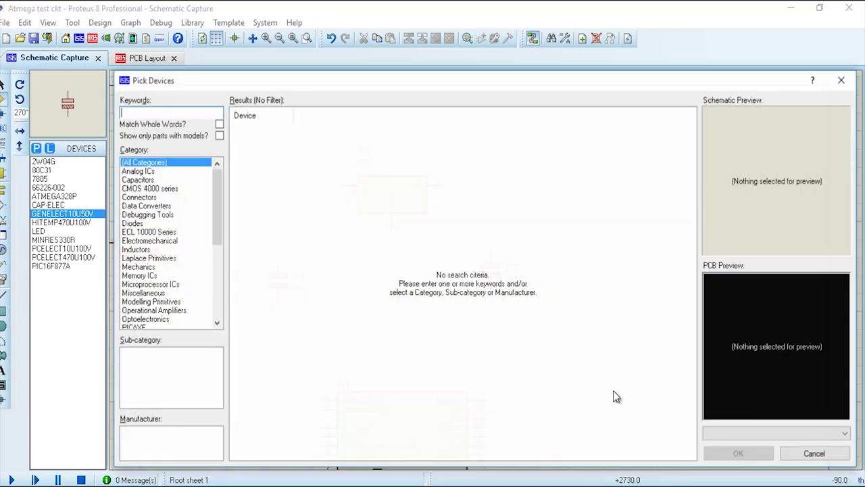
pyautogui.write('330')
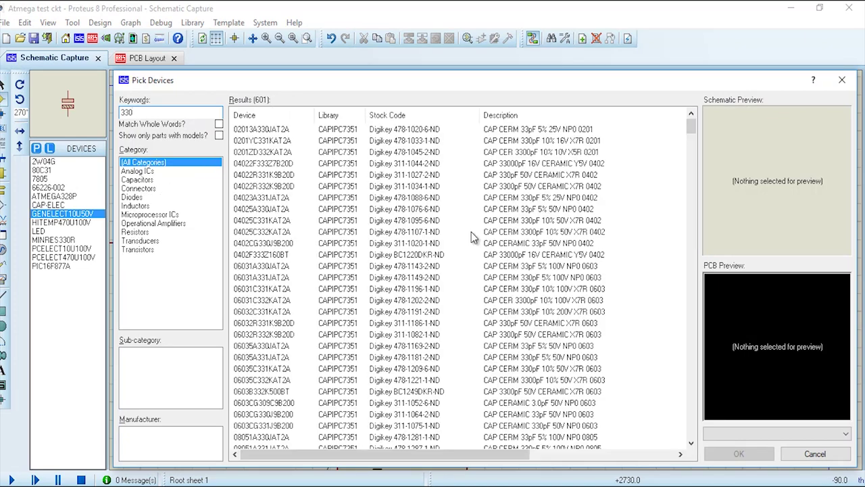
pyautogui.click(135, 232)
pyautogui.click(432, 279)
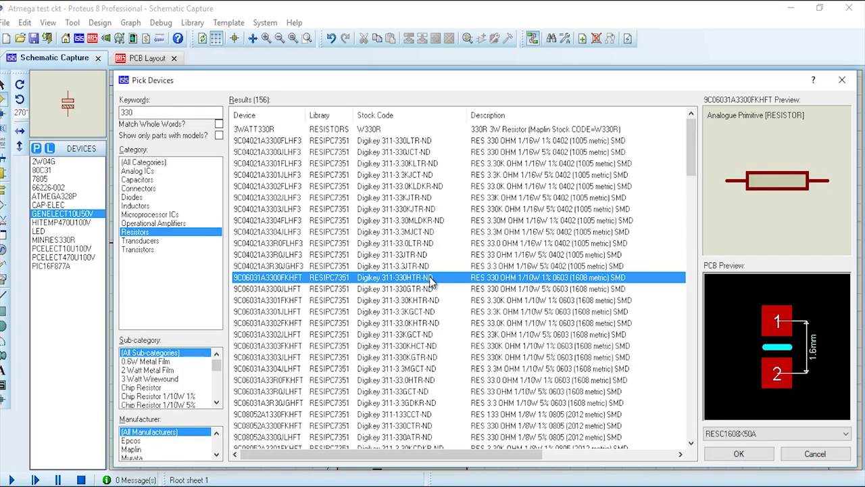
pyautogui.click(194, 115)
pyautogui.write('maplin')
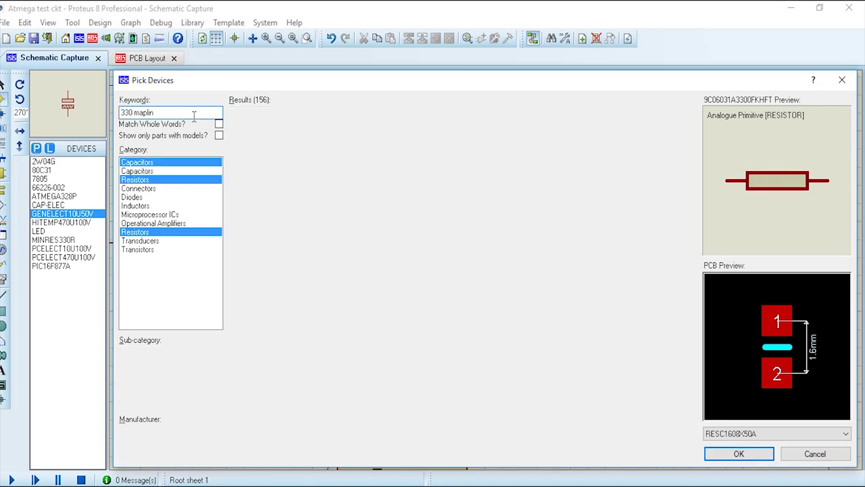
pyautogui.click(318, 133)
pyautogui.click(318, 153)
pyautogui.doubleClick(318, 153)
# Place the 330k resistor horizontally to the right of the 7805 regulator, level with its output pin
pyautogui.scroll(2, 487, 263)
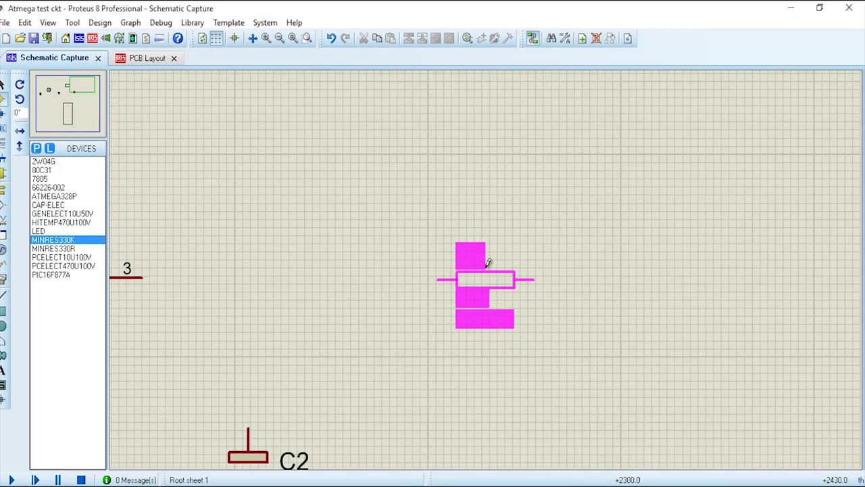
pyautogui.click(488, 261)
pyautogui.scroll(-2, 520, 290)
# Search the component libraries for LED within Optoelectronics and pick the generic light emitting diode
pyautogui.rightClick(609, 284)
pyautogui.moveTo(758, 222)
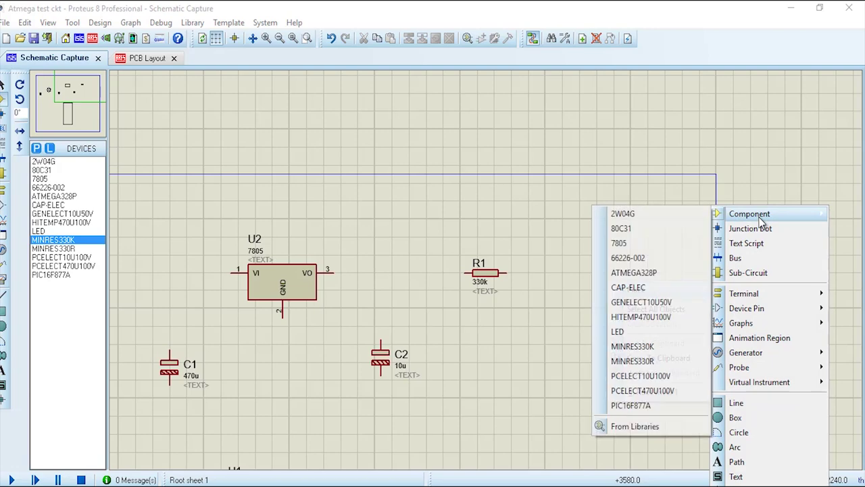
pyautogui.click(634, 426)
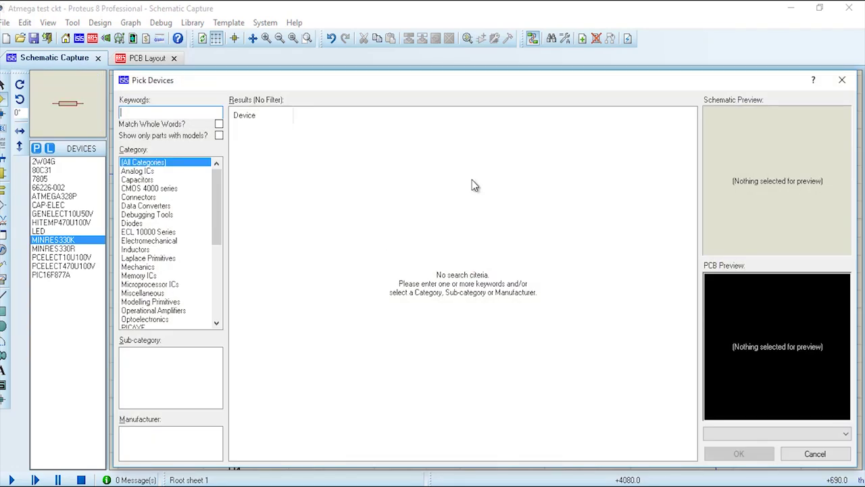
pyautogui.write('LED')
pyautogui.click(147, 233)
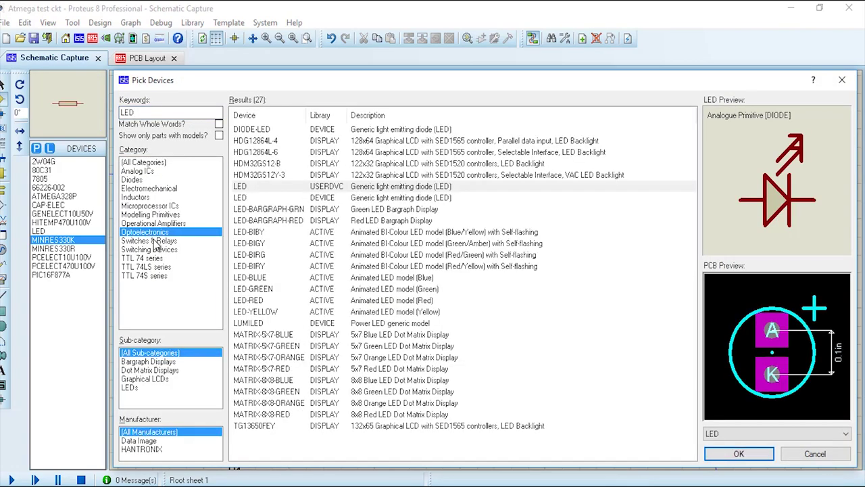
pyautogui.click(329, 325)
pyautogui.click(338, 197)
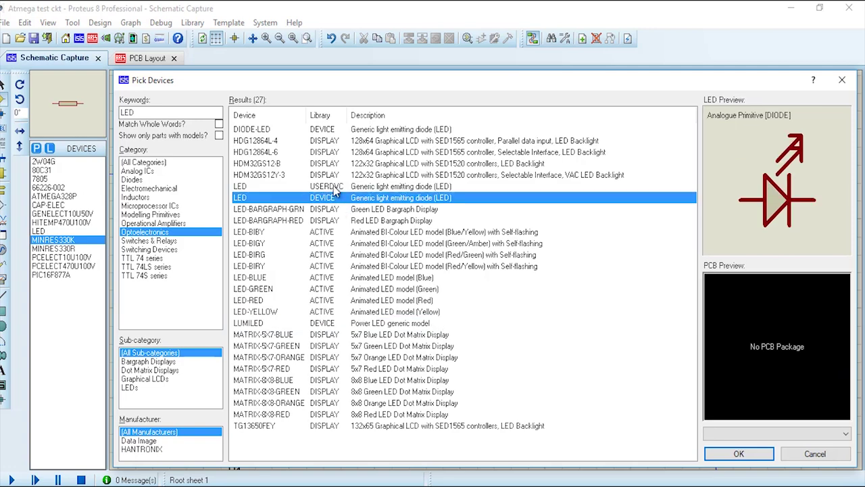
pyautogui.doubleClick(338, 198)
# Place the LED, rotated 270°, to the lower right of the 330k resistor
pyautogui.press('KP_Add')
pyautogui.press('KP_Add')
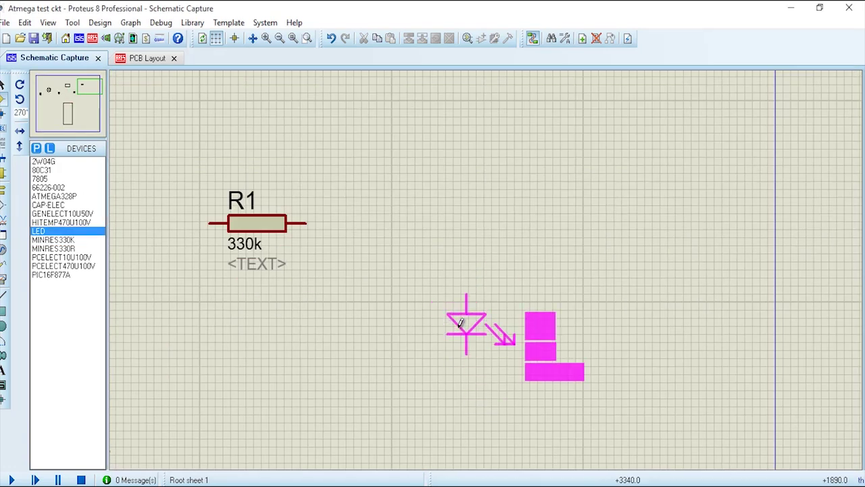
pyautogui.click(473, 277)
pyautogui.scroll(-3, 474, 277)
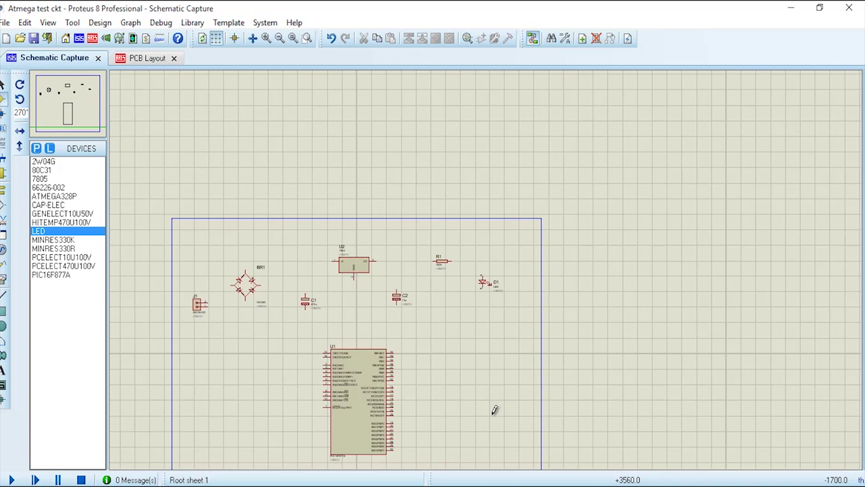
# Wire connector pin 2 to the bridge rectifier's upper terminal and pin 1 to its lower terminal
pyautogui.scroll(2, 224, 296)
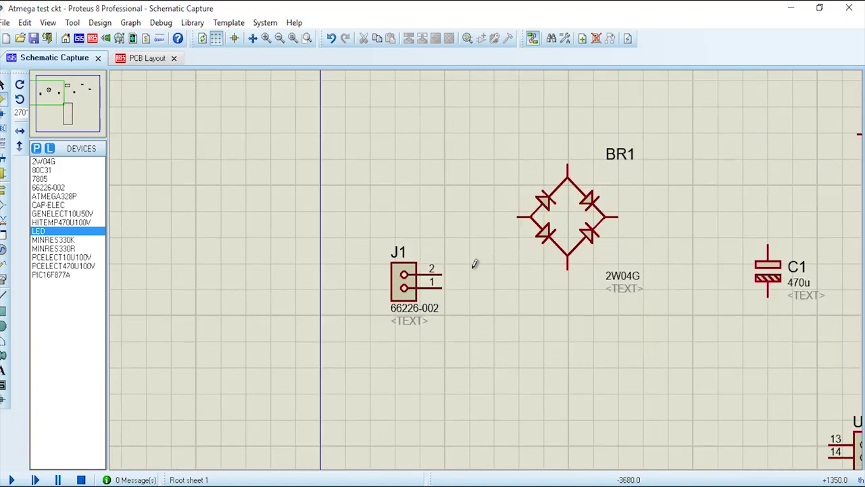
pyautogui.click(443, 272)
pyautogui.click(569, 164)
pyautogui.click(443, 287)
pyautogui.click(478, 288)
pyautogui.click(573, 332)
pyautogui.click(568, 268)
# Wire a common ground line from the bridge's left terminal to both capacitors' lower pins, the 7805 GND pin and the LED cathode
pyautogui.scroll(-1, 573, 271)
pyautogui.click(507, 232)
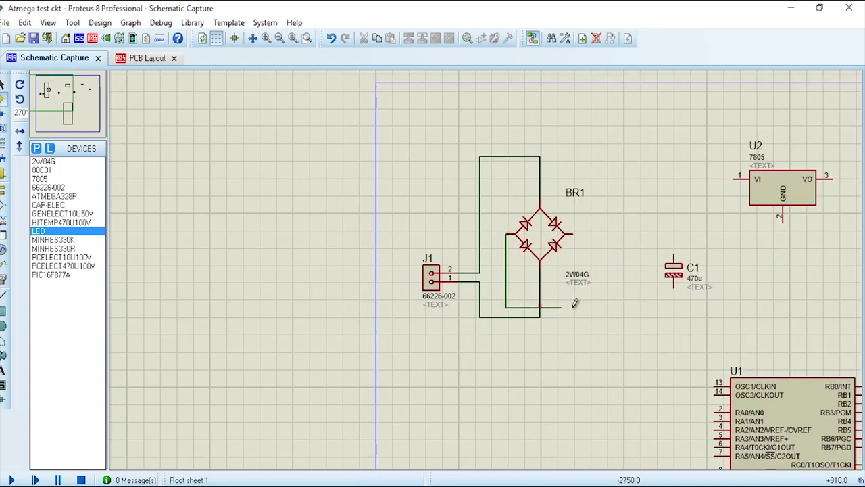
pyautogui.click(674, 288)
pyautogui.click(782, 217)
pyautogui.click(674, 334)
pyautogui.press('F5')
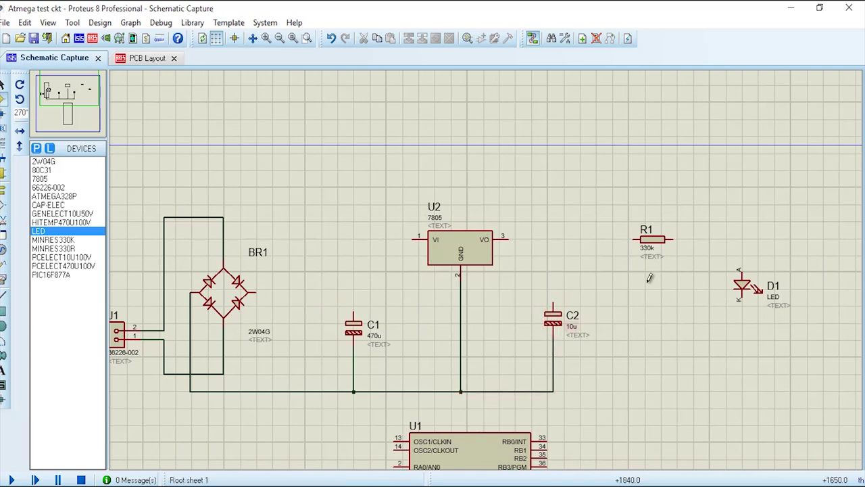
pyautogui.click(742, 296)
pyautogui.click(553, 391)
# Wire the 7805 input pin to the top of the 470u capacitor and its output pin to the top of the 10u capacitor
pyautogui.scroll(-1, 548, 324)
pyautogui.click(438, 249)
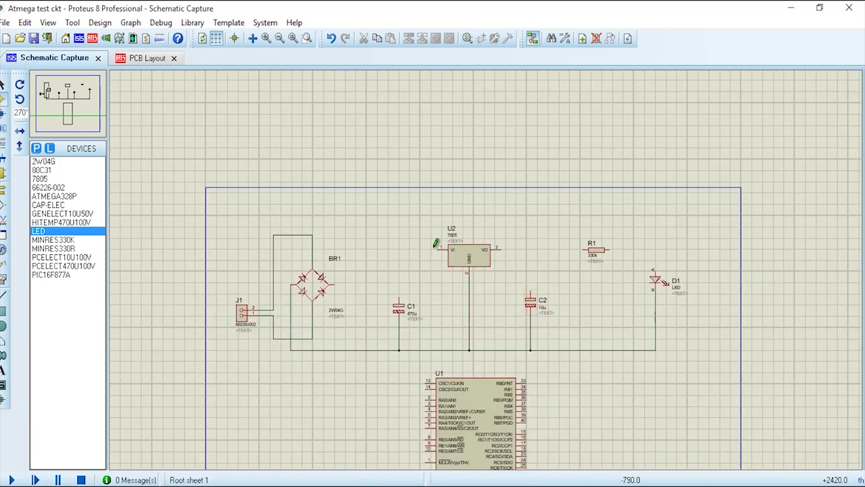
pyautogui.click(398, 299)
pyautogui.click(498, 249)
pyautogui.click(530, 294)
# Wire the 330k resistor between the regulator's output line and the LED anode, and the bridge's right terminal to the regulator's input line
pyautogui.scroll(2, 566, 308)
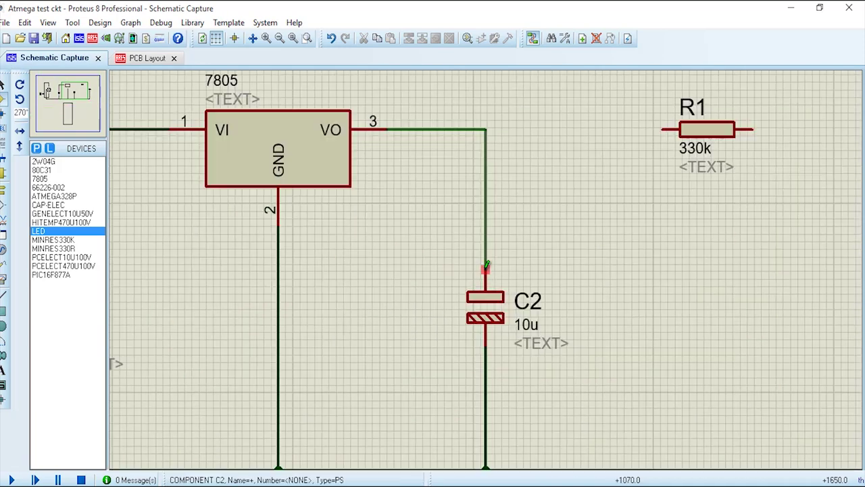
pyautogui.click(603, 176)
pyautogui.click(495, 176)
pyautogui.click(663, 177)
pyautogui.click(759, 223)
pyautogui.scroll(-1, 757, 226)
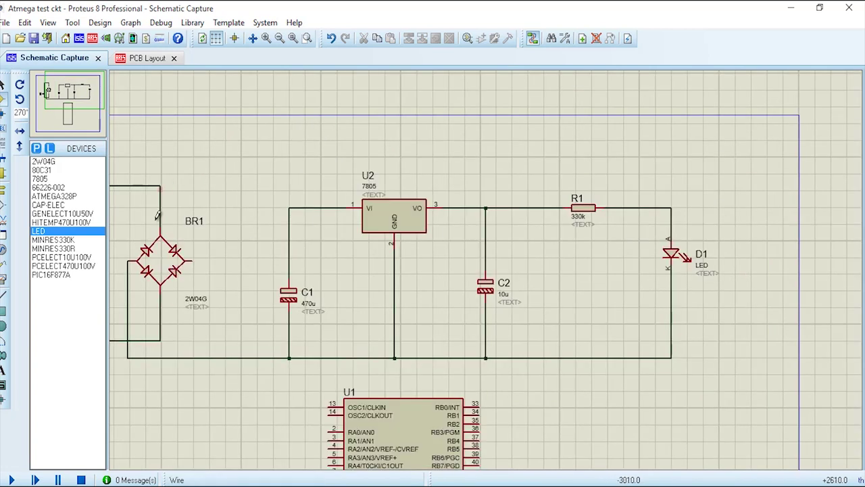
pyautogui.scroll(-1, 485, 217)
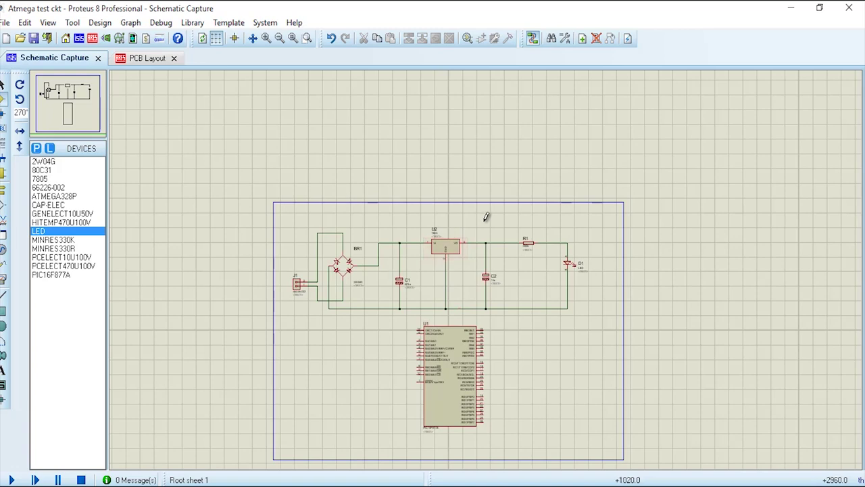
# Place power terminals above the regulator's input and output lines, over the 470u and 10u capacitors
pyautogui.rightClick(485, 216)
pyautogui.moveTo(521, 224)
pyautogui.moveTo(638, 348)
pyautogui.click(699, 351)
pyautogui.scroll(1, 482, 263)
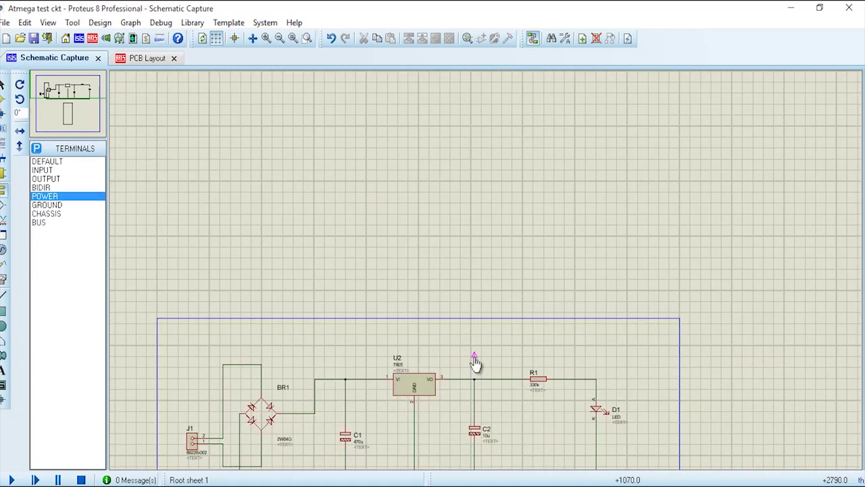
pyautogui.click(345, 357)
pyautogui.scroll(-1, 406, 381)
pyautogui.scroll(2, 392, 385)
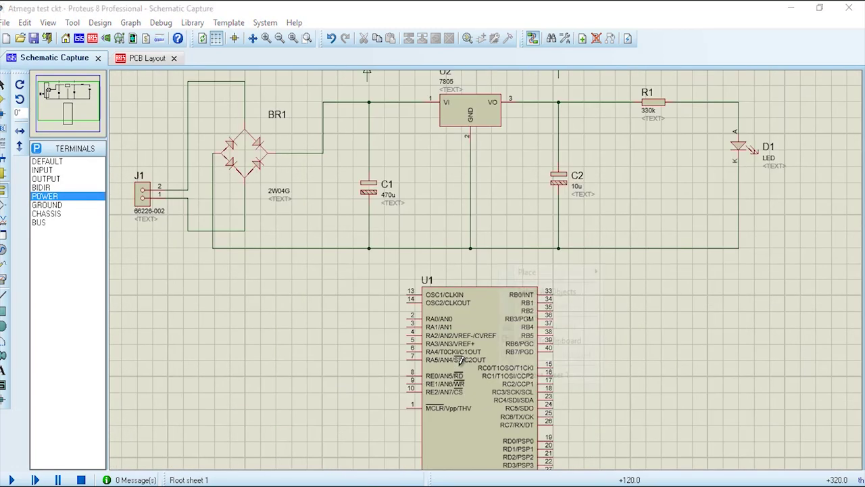
# Place a ground terminal below the common ground line, under the 7805 regulator's GND pin
pyautogui.rightClick(500, 266)
pyautogui.moveTo(527, 271)
pyautogui.moveTo(654, 293)
pyautogui.click(751, 365)
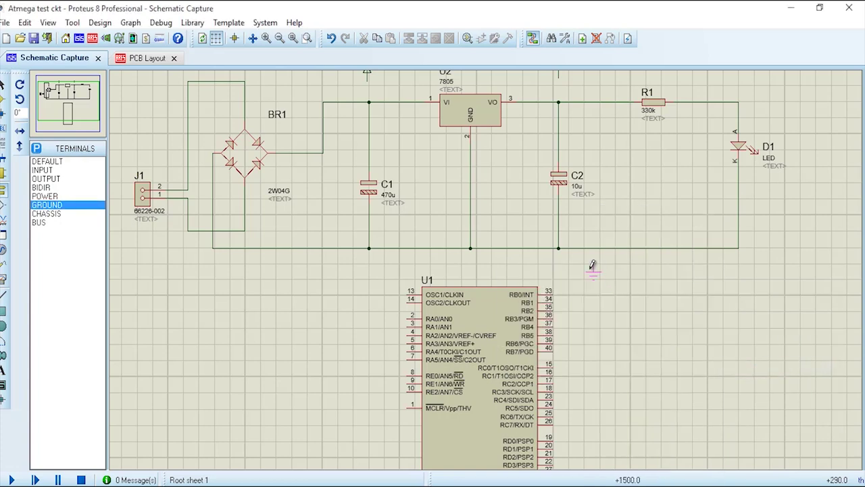
pyautogui.click(473, 262)
pyautogui.scroll(-1, 464, 338)
pyautogui.scroll(2, 474, 297)
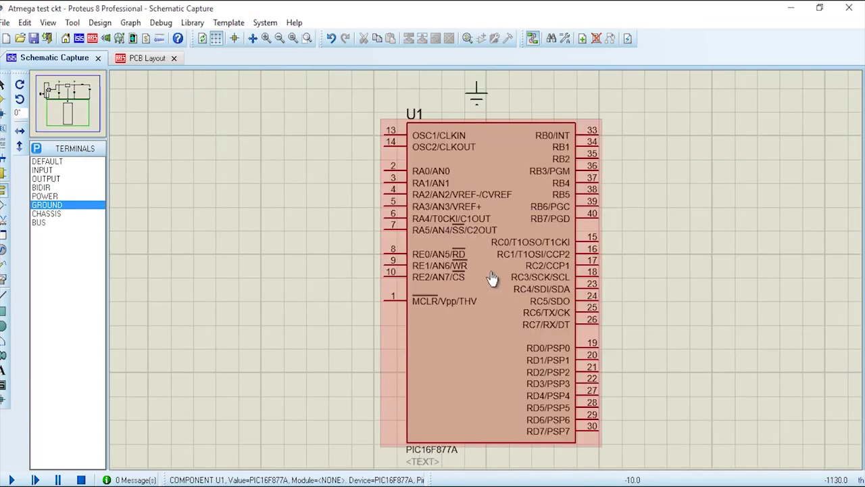
# Wire the two power terminals to the regulator's input and output lines and the ground terminal to the common ground line
pyautogui.scroll(-1, 512, 312)
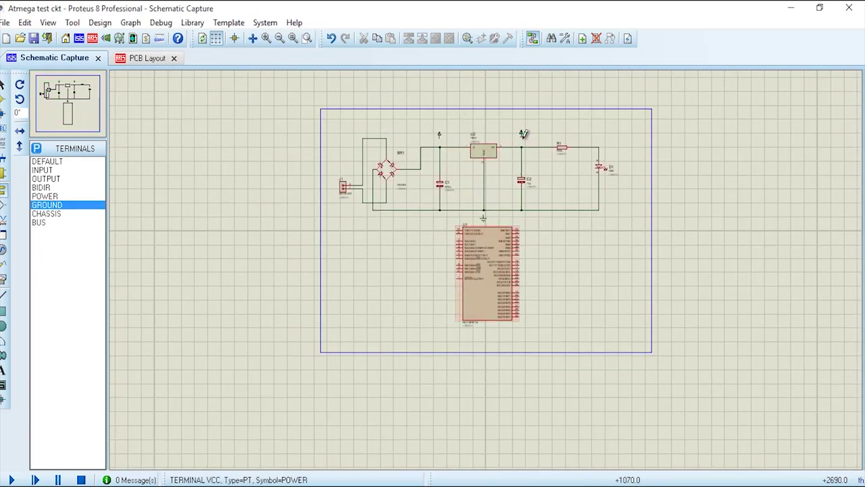
pyautogui.scroll(2, 485, 291)
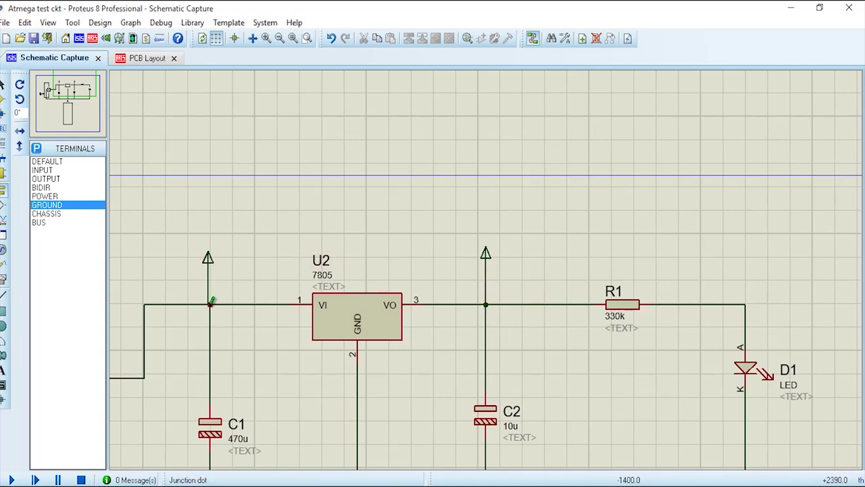
pyautogui.scroll(2, 487, 265)
pyautogui.scroll(-4, 487, 265)
pyautogui.scroll(3, 472, 218)
pyautogui.click(472, 217)
pyautogui.click(474, 170)
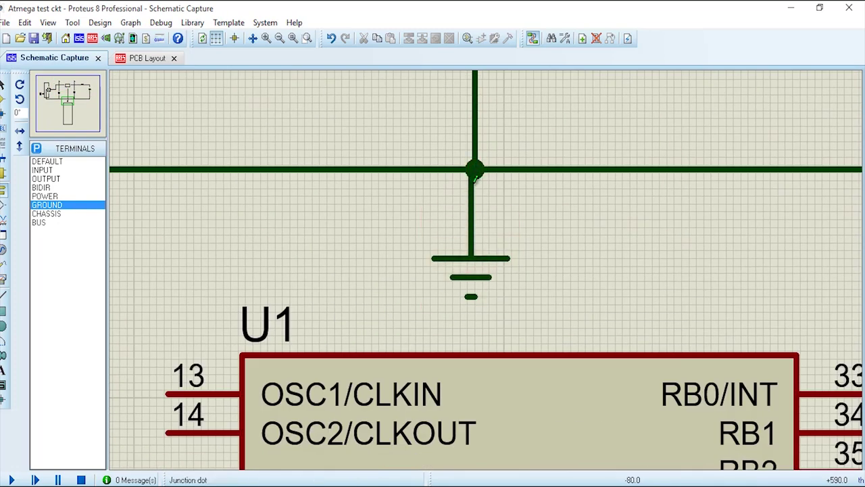
# Label the power terminal on the regulator's output line VCC
pyautogui.scroll(-3, 599, 219)
pyautogui.scroll(3, 428, 151)
pyautogui.scroll(-3, 475, 175)
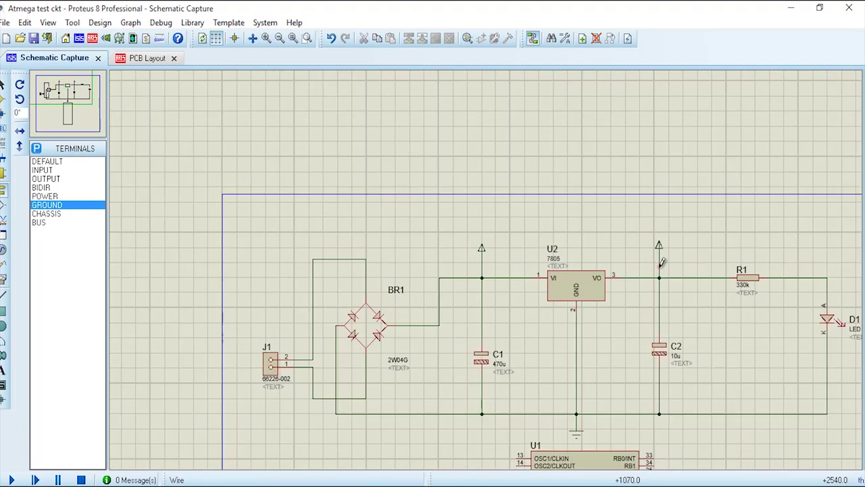
pyautogui.scroll(3, 487, 196)
pyautogui.rightClick(488, 194)
pyautogui.click(527, 218)
pyautogui.write('VCC')
pyautogui.press('Return')
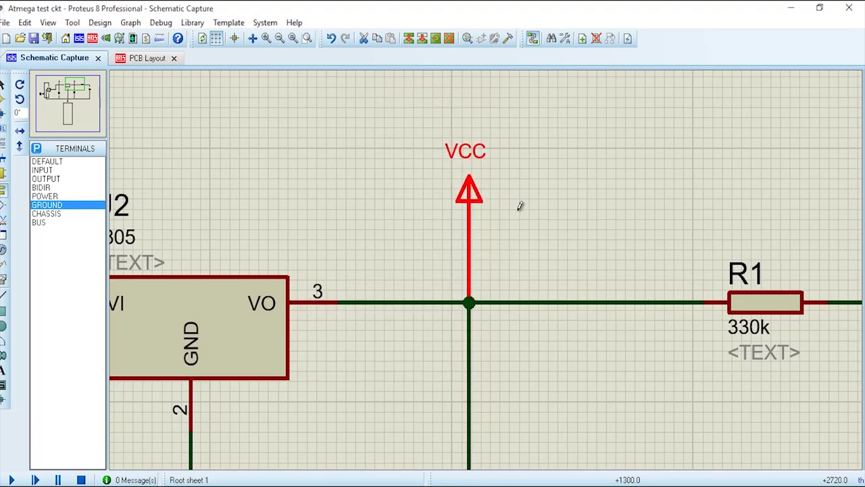
# Label the power terminal on the regulator's input line 12V
pyautogui.scroll(-3, 505, 195)
pyautogui.scroll(3, 304, 250)
pyautogui.rightClick(499, 262)
pyautogui.press('Escape')
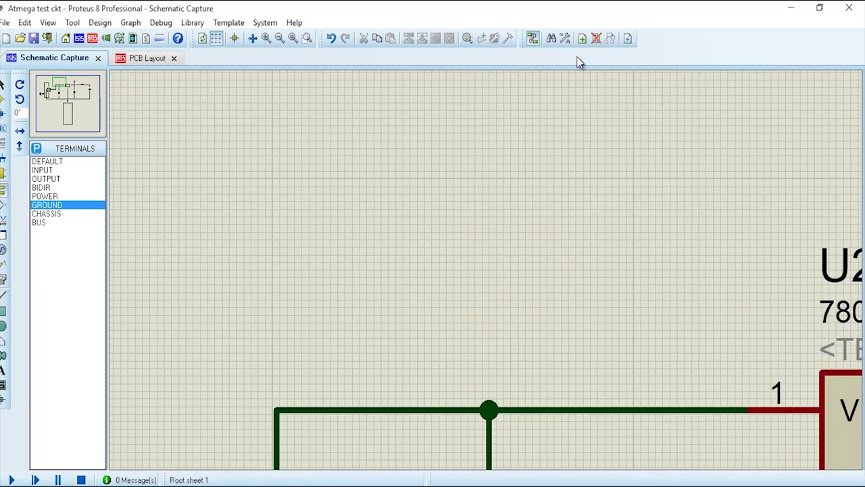
pyautogui.rightClick(506, 246)
pyautogui.click(574, 269)
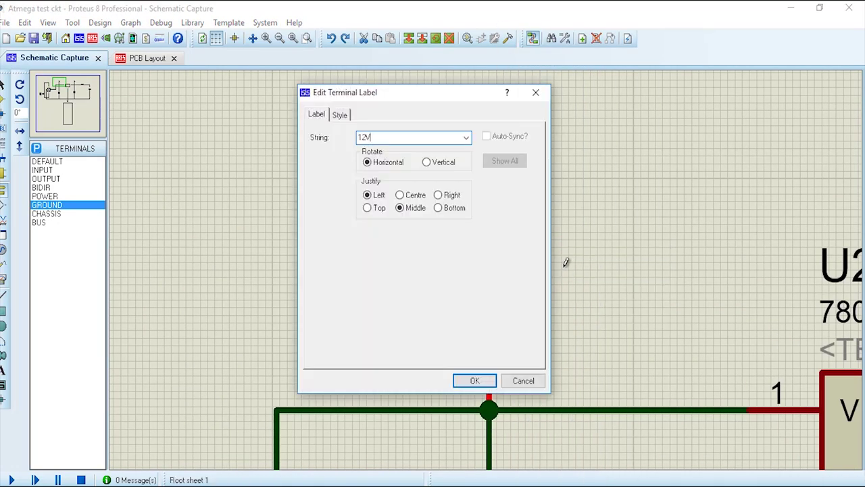
pyautogui.write('12V')
pyautogui.press('Return')
pyautogui.scroll(-2, 575, 230)
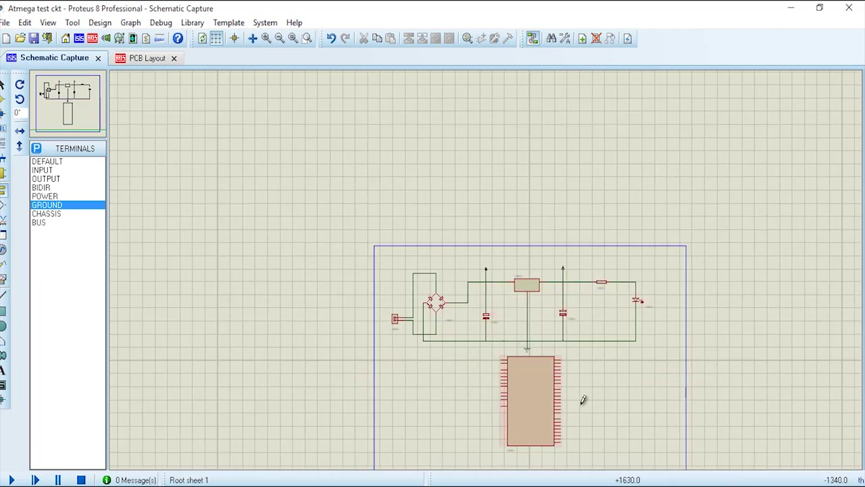
pyautogui.scroll(1, 493, 251)
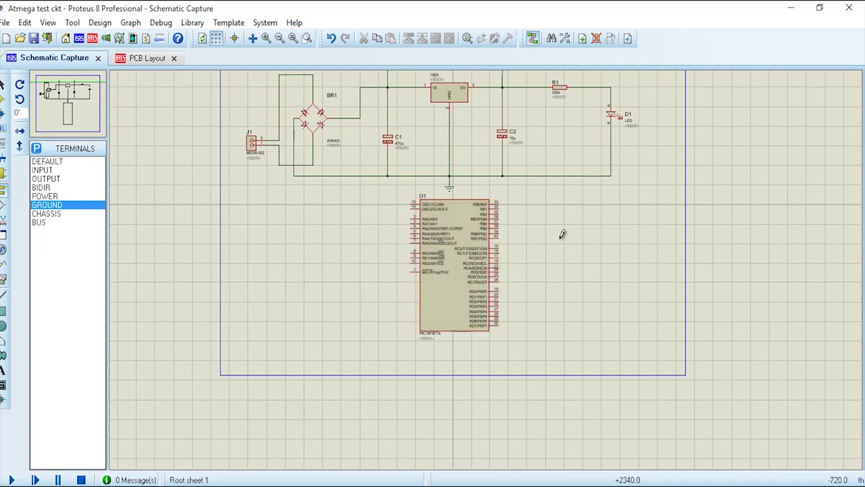
pyautogui.scroll(-1, 562, 234)
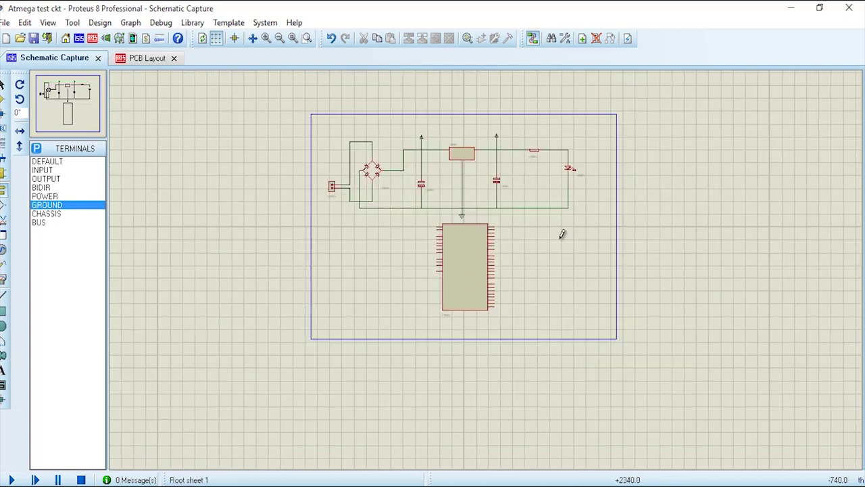
pyautogui.scroll(2, 488, 232)
pyautogui.scroll(-2, 476, 190)
pyautogui.scroll(1, 484, 193)
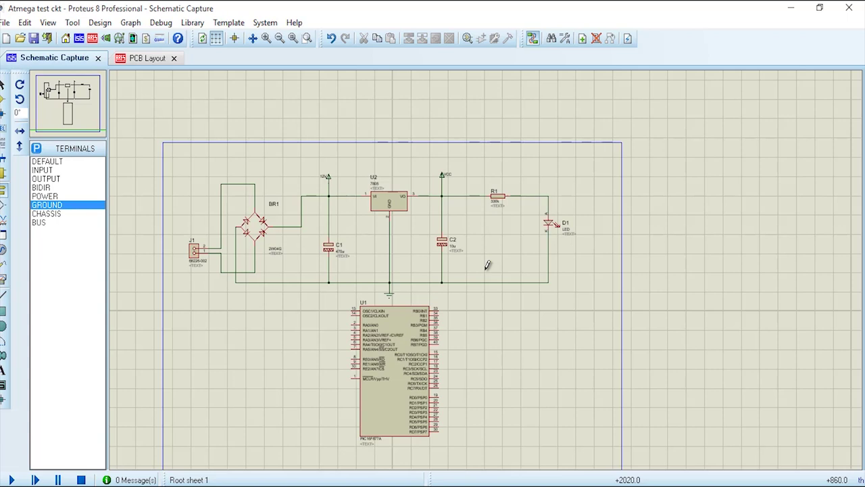
# Switch to the PCB layout and place the bridge rectifier BR1 in the upper part of the board
pyautogui.click(150, 61)
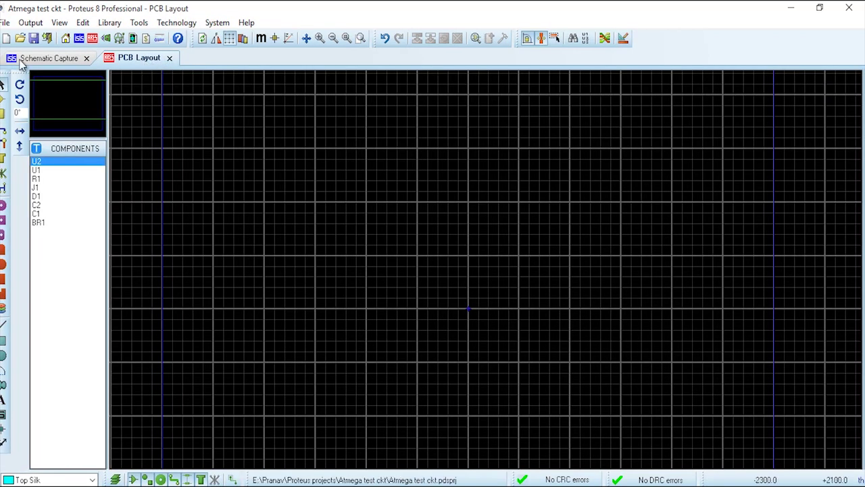
pyautogui.click(2, 103)
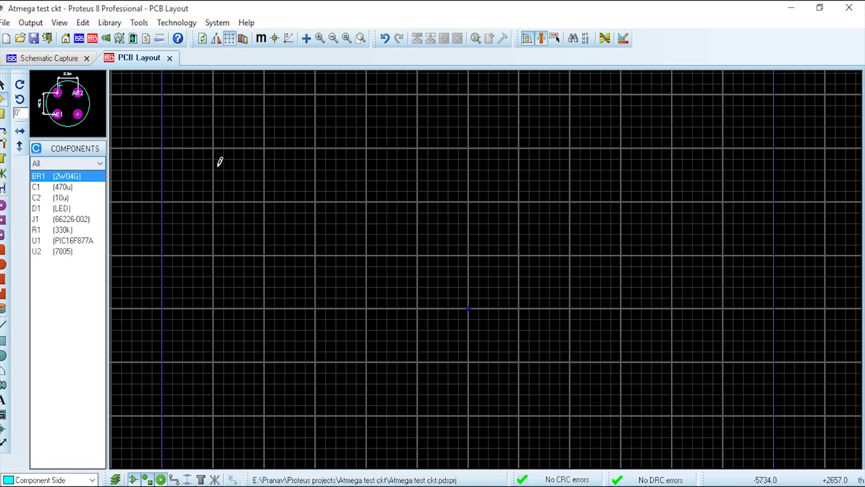
pyautogui.scroll(2, 350, 178)
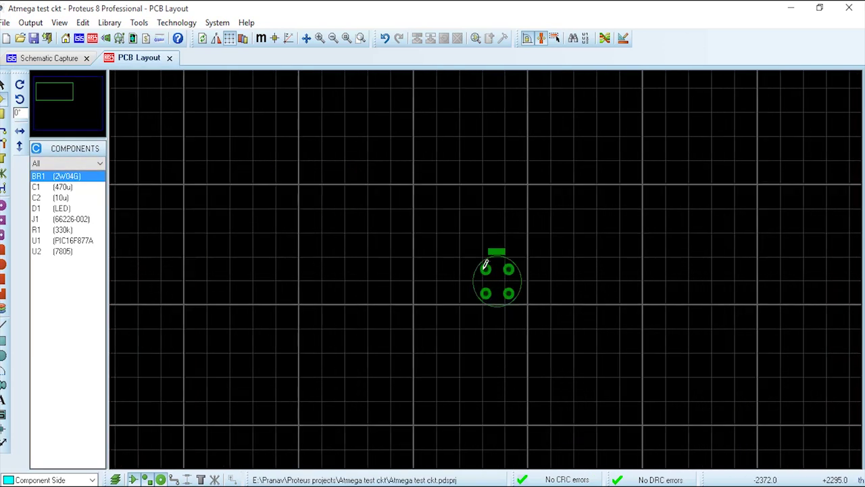
pyautogui.click(441, 218)
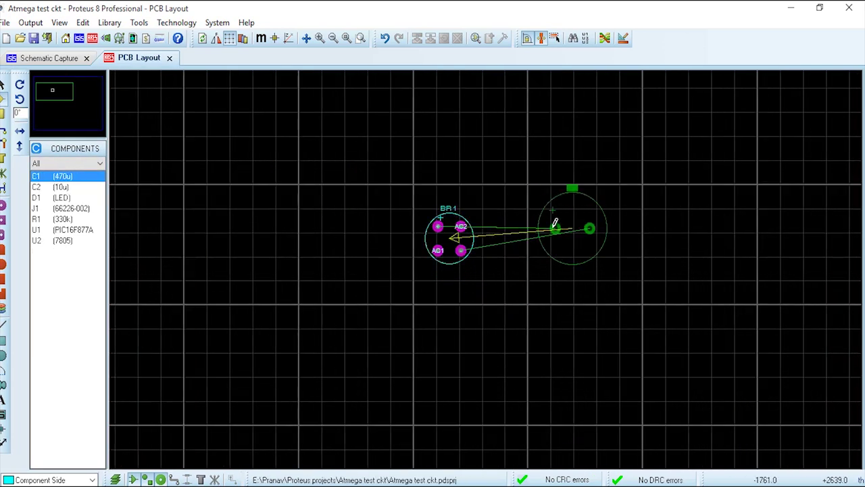
# Rotate the 470u capacitor C1 to 270° and place it just right of BR1
pyautogui.press('KP_Add')
pyautogui.press('KP_Add')
pyautogui.press('KP_Add')
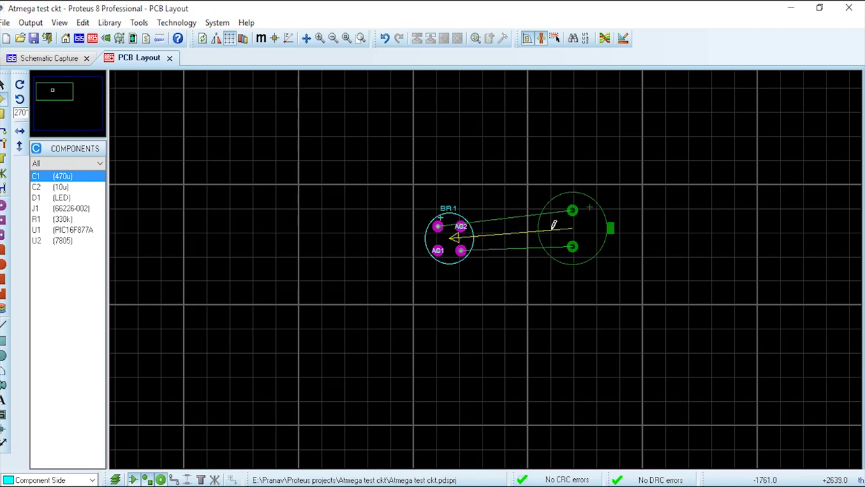
pyautogui.click(544, 233)
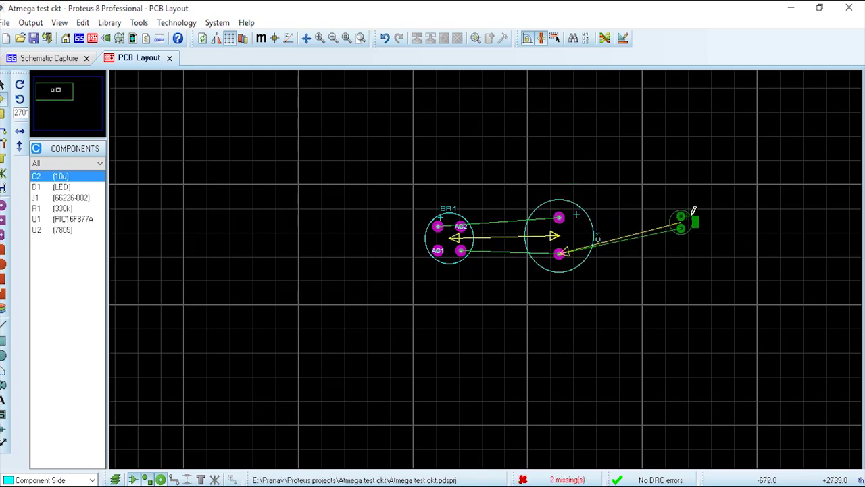
# Place the 10u capacitor C2 well to the right of C1, and the LED D1 farther right of C2
pyautogui.click(796, 237)
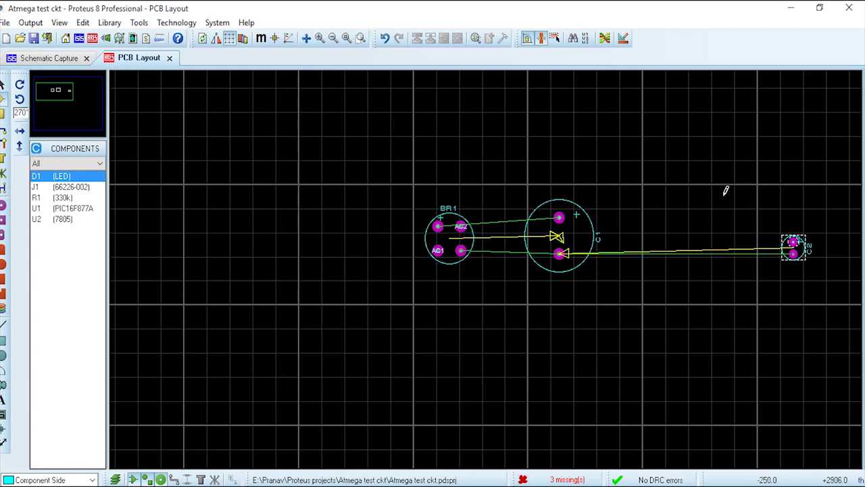
pyautogui.scroll(3, 856, 213)
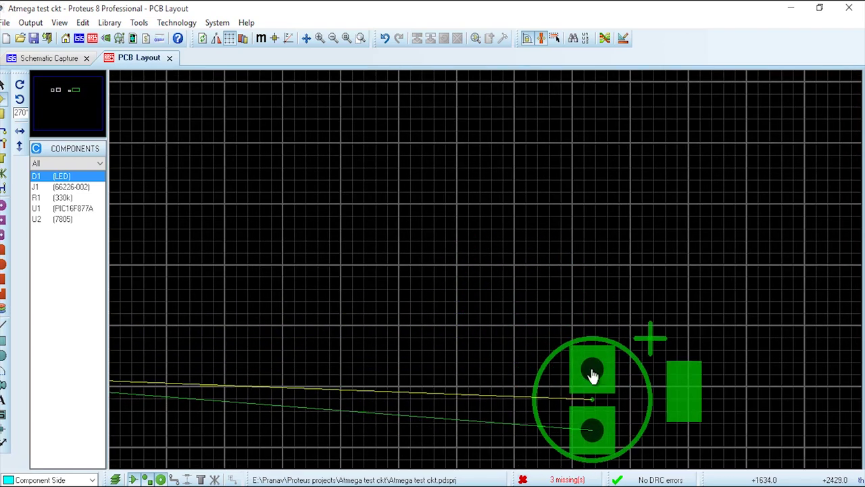
pyautogui.click(599, 354)
pyautogui.scroll(-2, 405, 274)
pyautogui.scroll(-3, 170, 256)
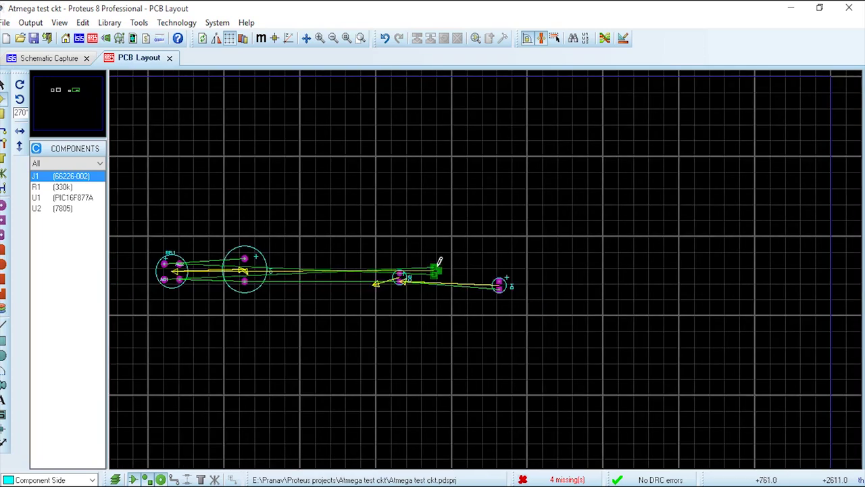
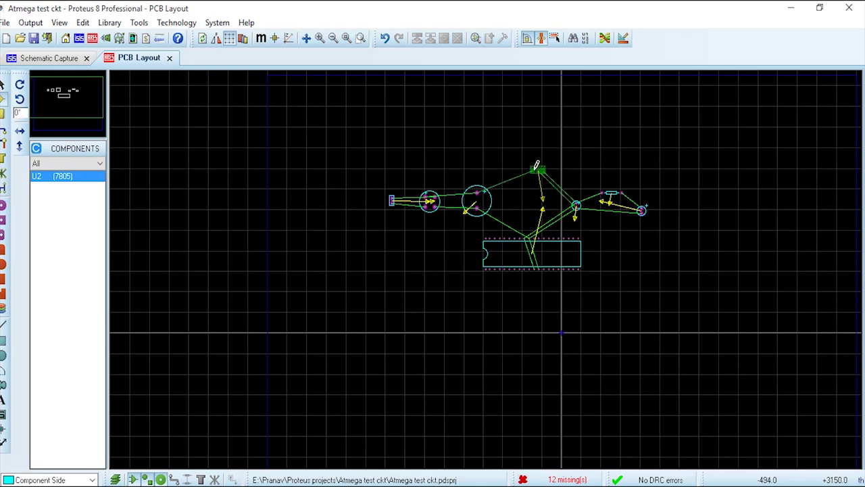
# Place the 7805 regulator U2 between C1 and C2, slightly above them
pyautogui.scroll(2, 560, 171)
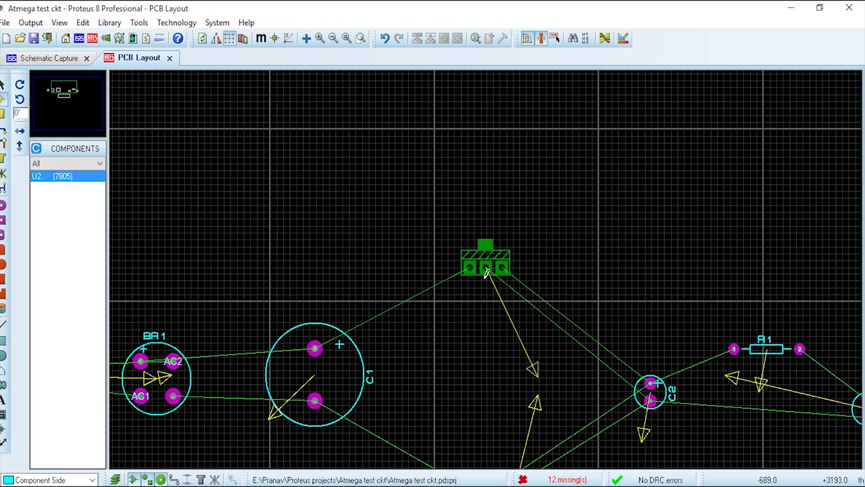
pyautogui.click(484, 292)
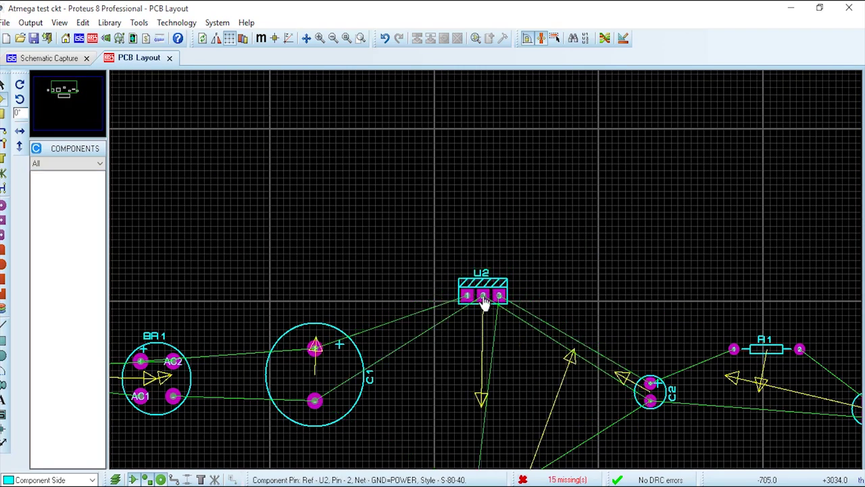
pyautogui.scroll(-1, 527, 288)
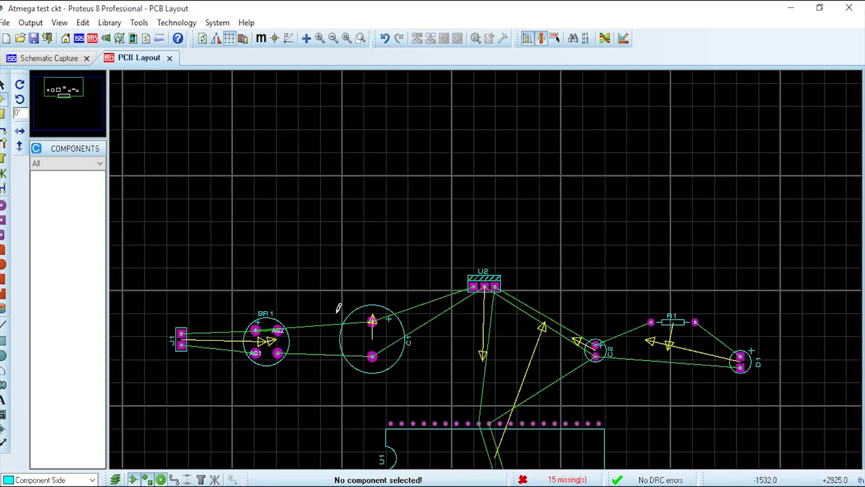
pyautogui.scroll(-1, 386, 258)
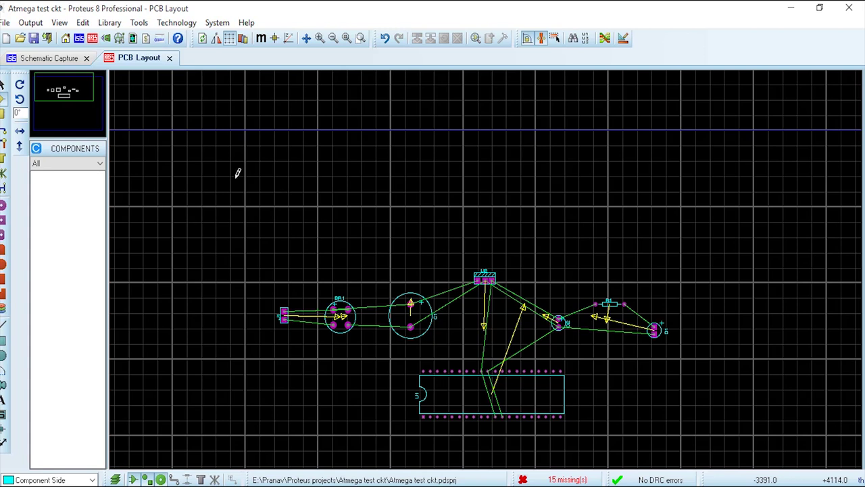
# Route T50 bottom copper traces from J1's pin 2 to BR1's AC2 pad and from J1's pin 1 to its AC1 pad
pyautogui.click(3, 133)
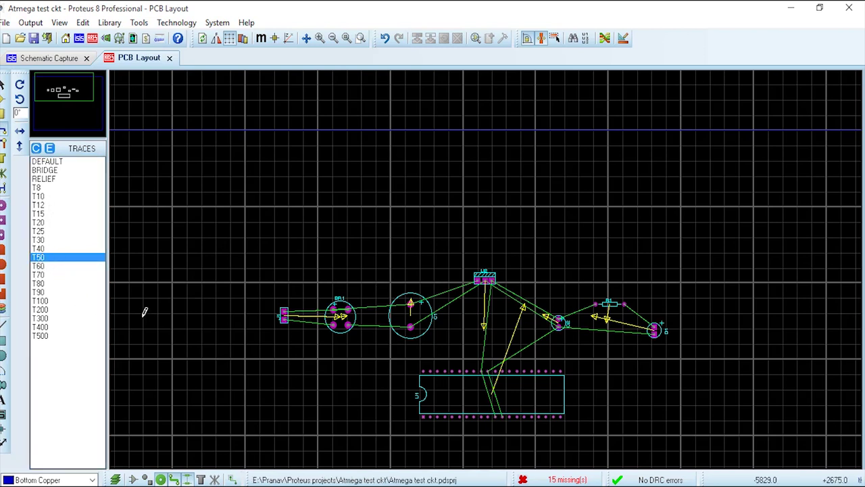
pyautogui.scroll(2, 284, 312)
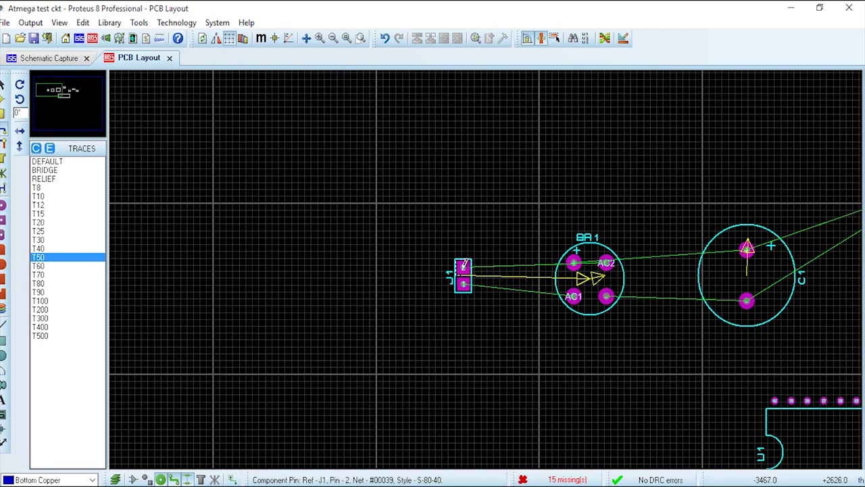
pyautogui.click(464, 266)
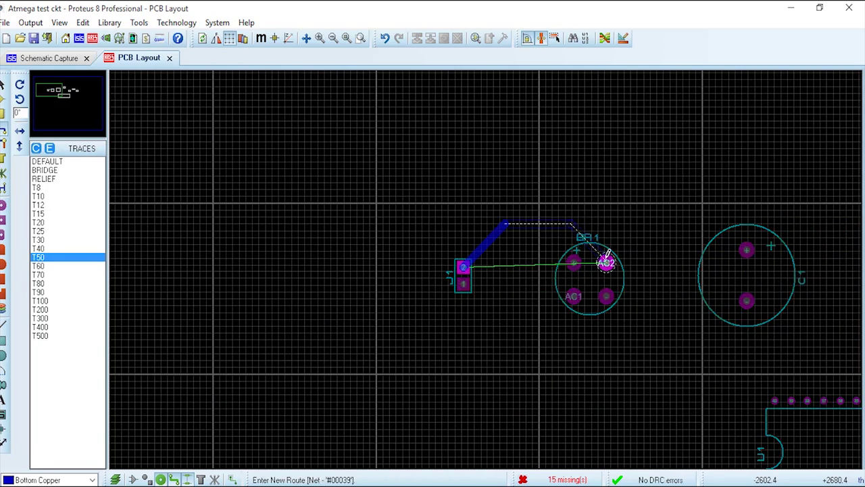
pyautogui.click(607, 262)
pyautogui.click(463, 284)
pyautogui.click(573, 296)
# Route traces from BR1's negative and positive pads to the matching pads of C1
pyautogui.click(606, 295)
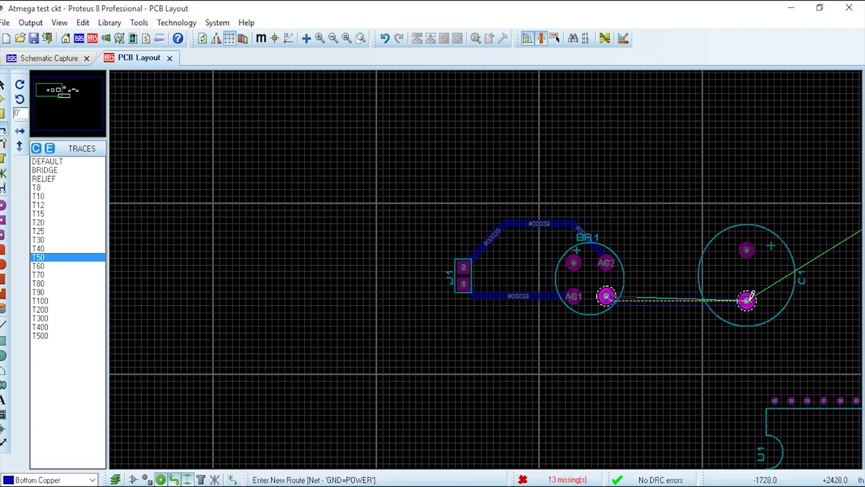
pyautogui.click(747, 300)
pyautogui.click(573, 263)
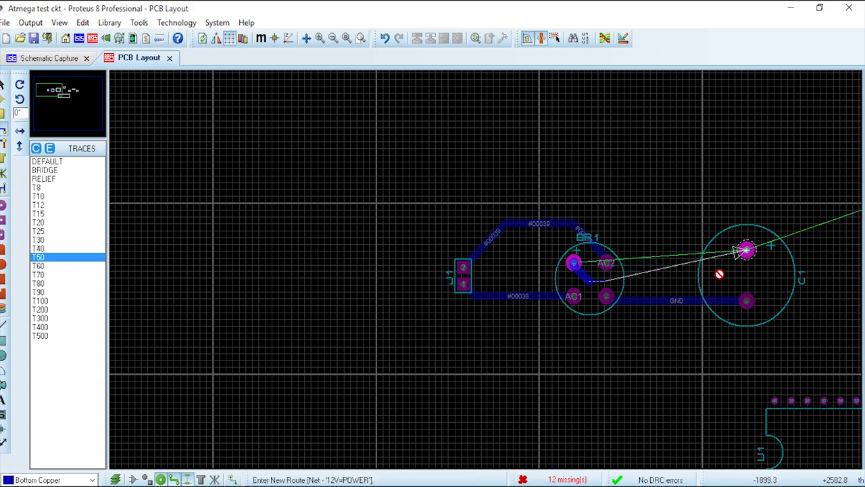
pyautogui.scroll(3, 589, 277)
pyautogui.scroll(-1, 579, 247)
pyautogui.click(843, 196)
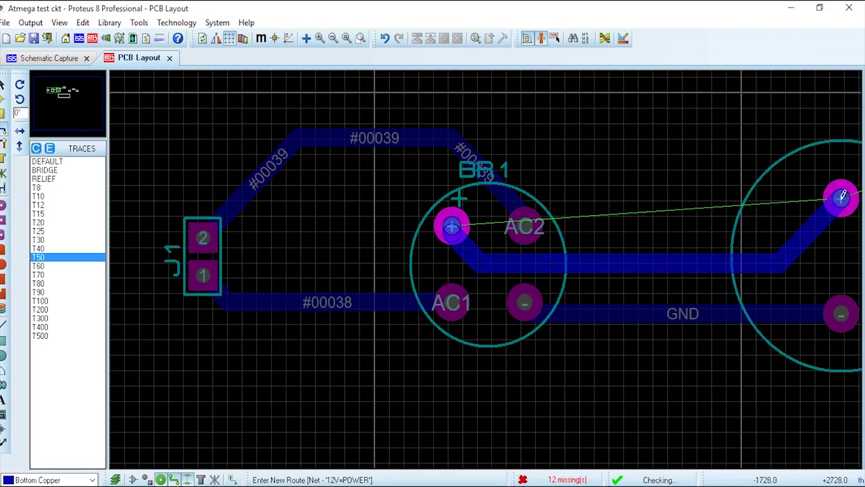
# Route the 12V trace from C1's positive pad to U2's pin 1 and the GND trace from its negative pad to pin 2
pyautogui.scroll(-2, 487, 267)
pyautogui.click(644, 237)
pyautogui.click(810, 185)
pyautogui.click(643, 288)
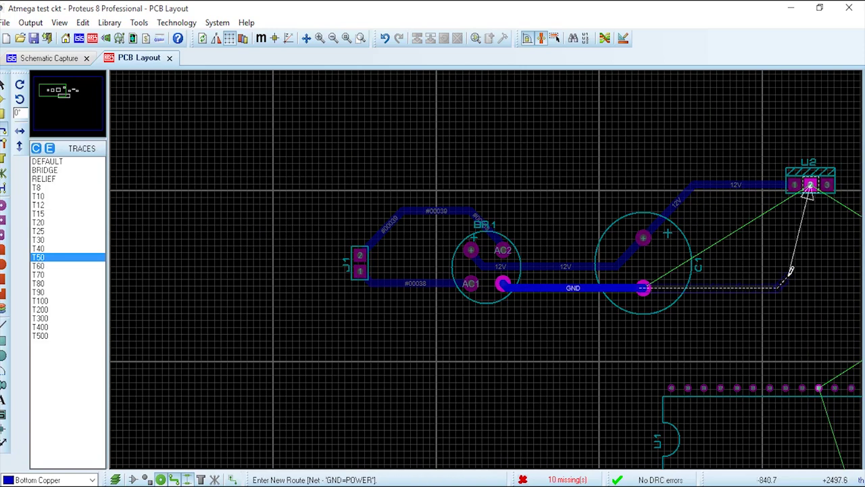
pyautogui.scroll(2, 791, 271)
pyautogui.click(537, 194)
pyautogui.click(537, 75)
pyautogui.scroll(-1, 537, 78)
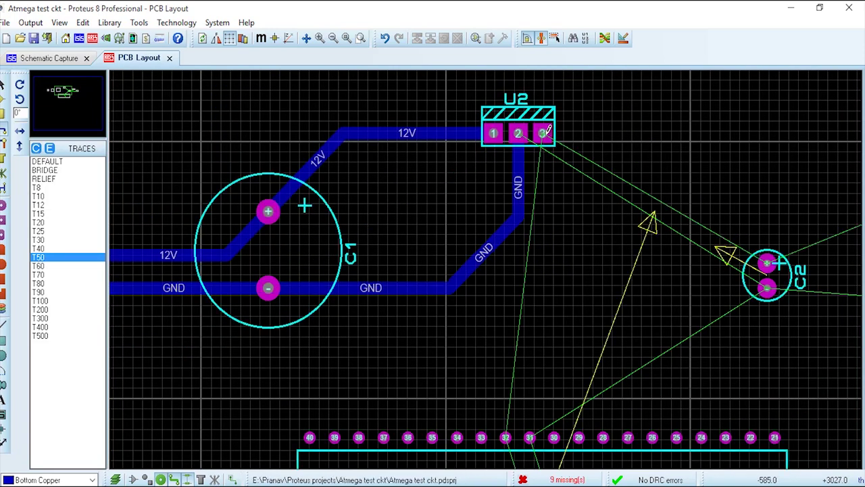
# Route U2's pin 3 to C2's positive pad, and branch the GND trace below U2 to C2's negative pad
pyautogui.click(543, 133)
pyautogui.click(767, 263)
pyautogui.click(518, 218)
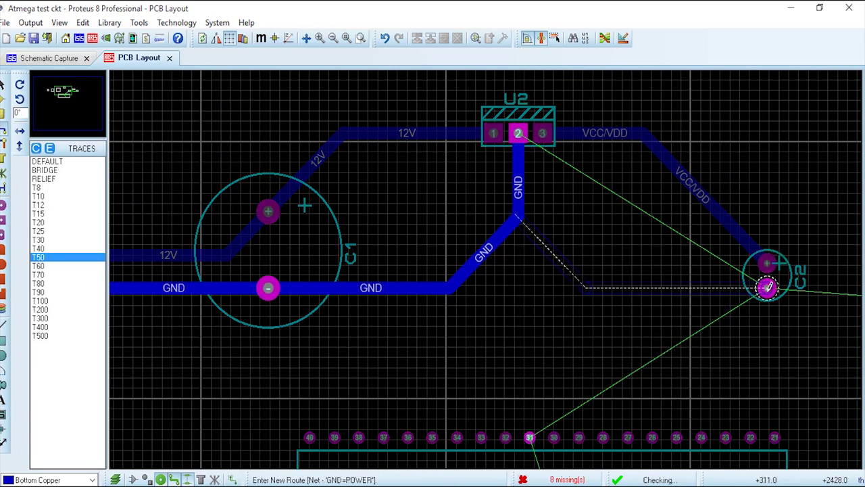
pyautogui.click(767, 288)
# Branch a trace from the VCC/VDD line near C2 to pin 1 of resistor R1
pyautogui.scroll(-1, 768, 288)
pyautogui.click(674, 263)
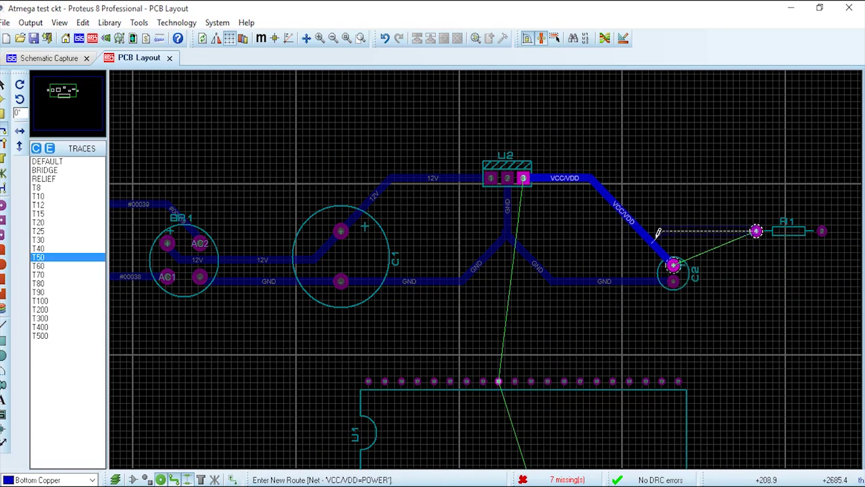
pyautogui.click(756, 231)
pyautogui.scroll(-1, 757, 231)
pyautogui.scroll(1, 643, 253)
# Route R1's pin 2 to the anode of LED D1, and C2's negative pad to D1's cathode
pyautogui.click(465, 268)
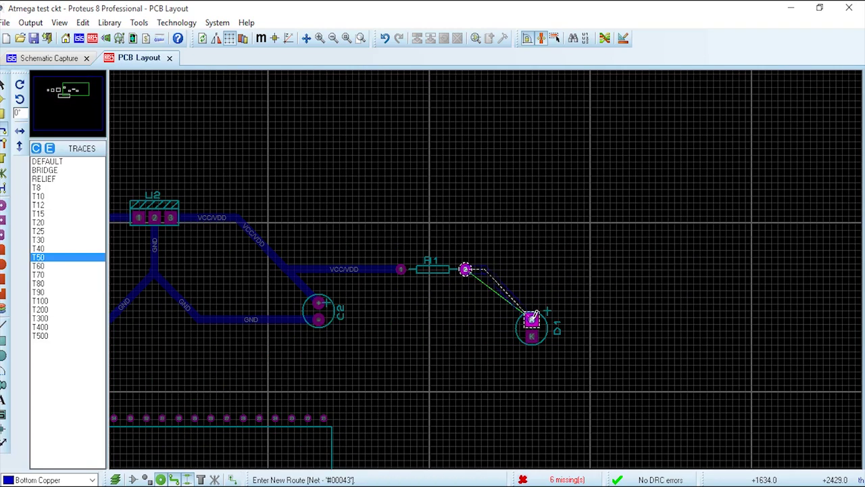
pyautogui.click(532, 320)
pyautogui.click(319, 319)
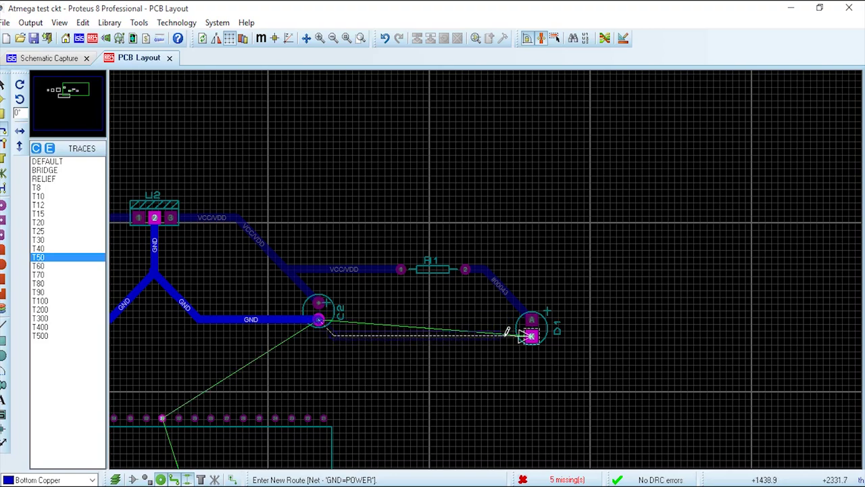
pyautogui.click(532, 336)
# Route U1's pin 31 up to the GND trace left of C2, and connect pin 31 across the chip to pin 12
pyautogui.scroll(-1, 344, 331)
pyautogui.scroll(1, 482, 263)
pyautogui.click(482, 263)
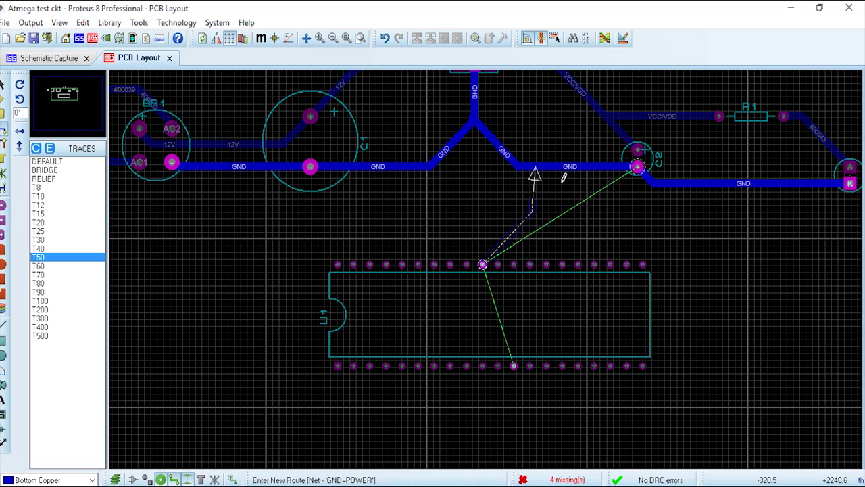
pyautogui.click(598, 163)
pyautogui.click(482, 264)
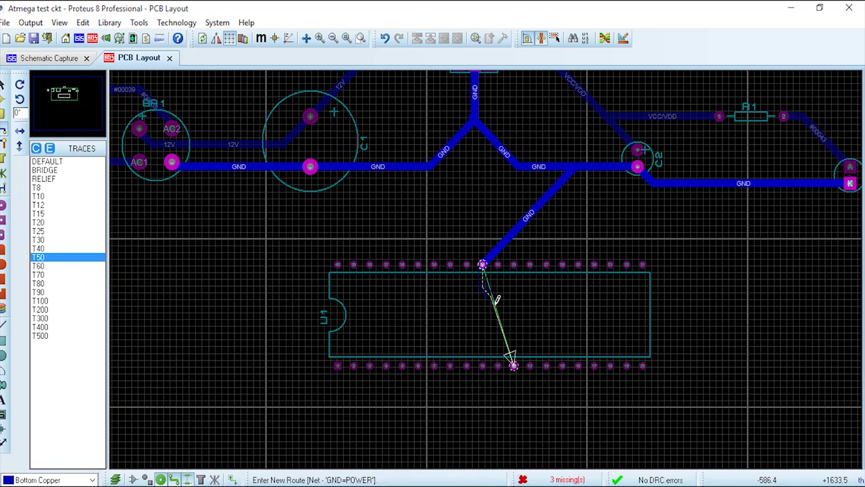
pyautogui.scroll(1, 514, 352)
pyautogui.click(514, 365)
pyautogui.scroll(-1, 480, 250)
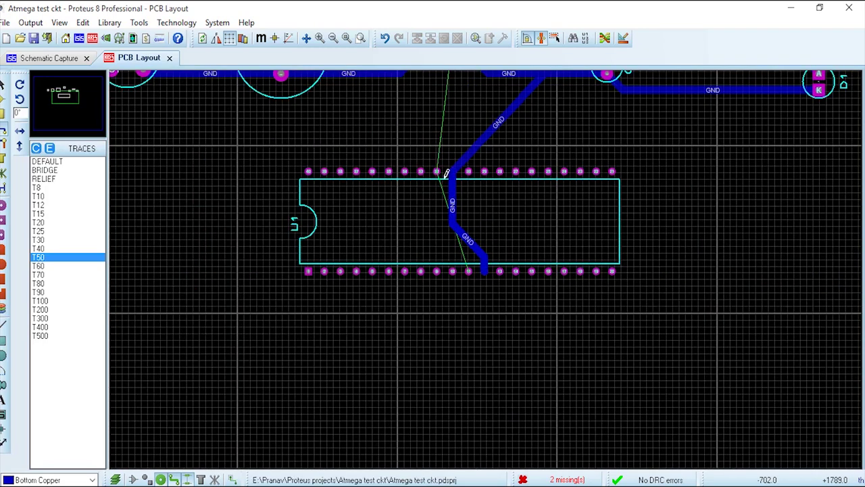
# Route a VCC/VDD trace across U1 from pin 32 to pin 11, parallel to the GND trace
pyautogui.click(445, 174)
pyautogui.scroll(1, 466, 270)
pyautogui.click(572, 392)
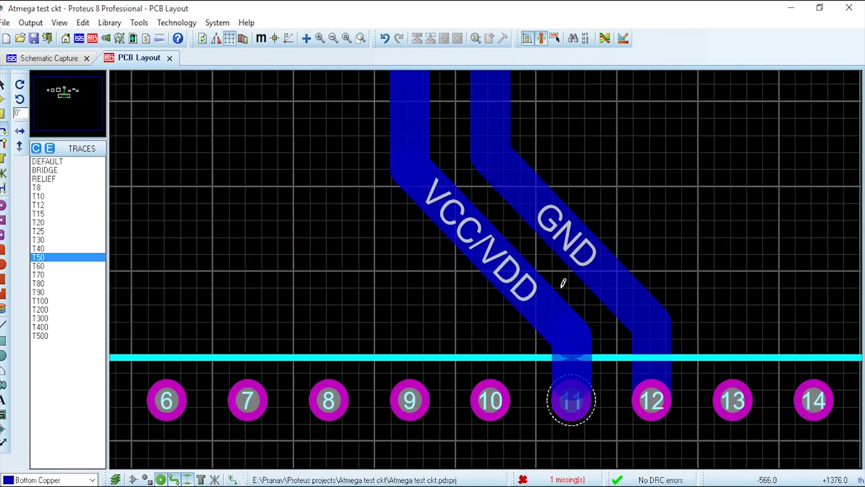
# Modify the VCC/VDD route inside U1, shifting its diagonal segment closer to the row of pin 32
pyautogui.rightClick(563, 282)
pyautogui.click(627, 170)
pyautogui.scroll(-1, 535, 232)
pyautogui.rightClick(504, 273)
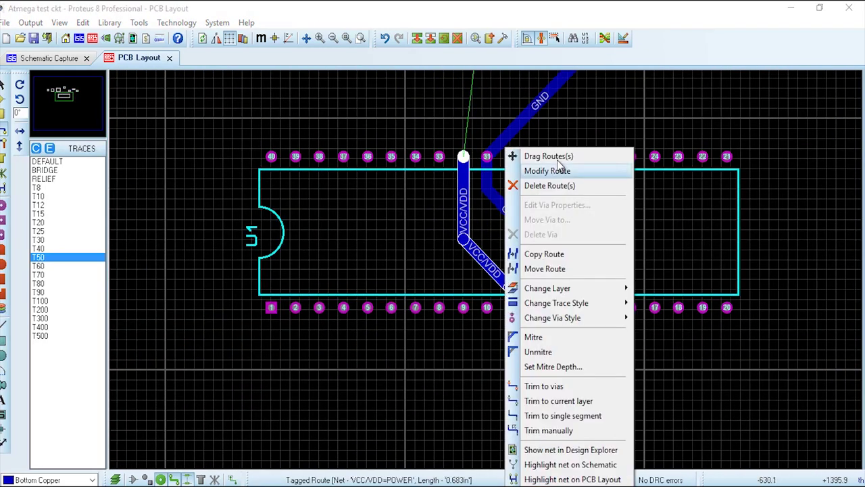
pyautogui.click(561, 169)
pyautogui.click(506, 247)
# Route VCC/VDD from the trace beside U2 above the power components, around J1 and back beneath them to U1's pin 32
pyautogui.scroll(-3, 482, 202)
pyautogui.scroll(2, 543, 256)
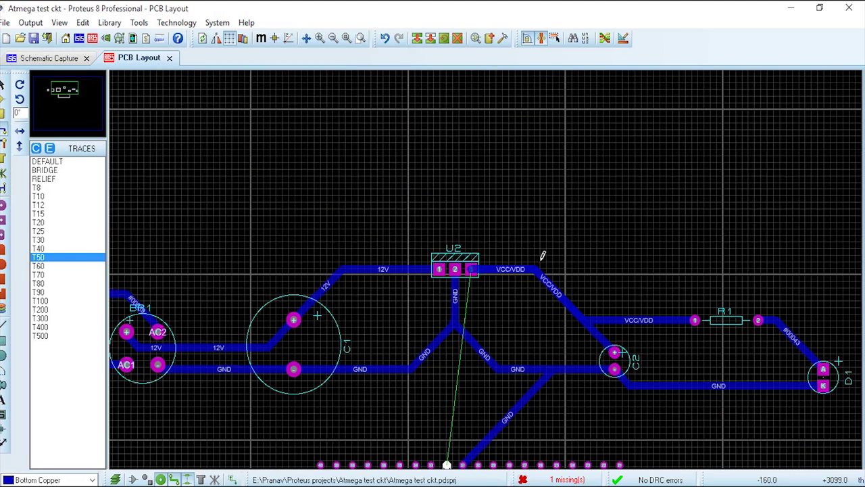
pyautogui.click(446, 465)
pyautogui.scroll(-2, 477, 264)
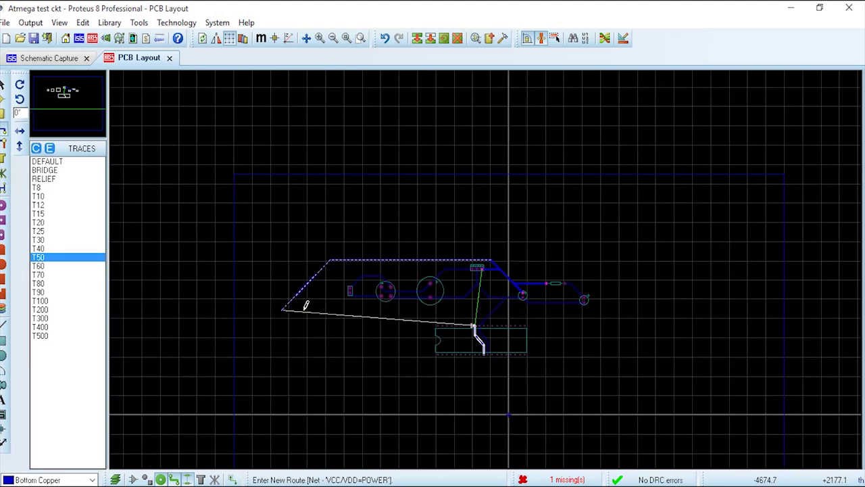
pyautogui.scroll(3, 332, 290)
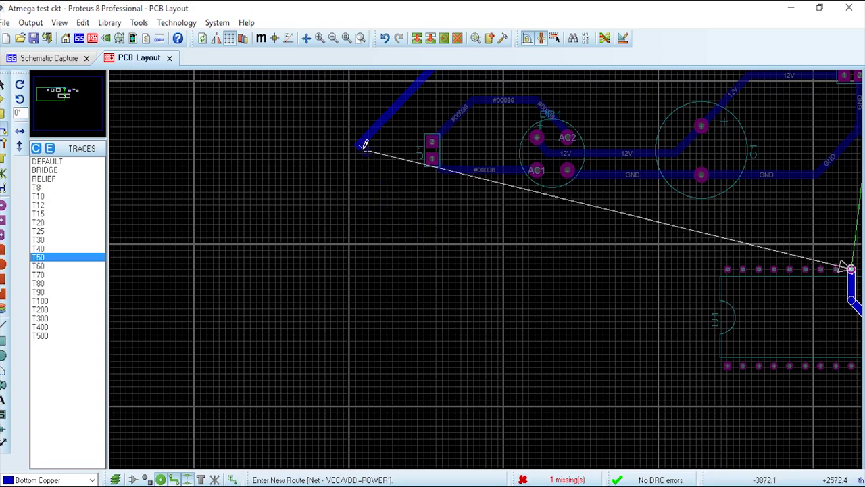
pyautogui.scroll(3, 784, 247)
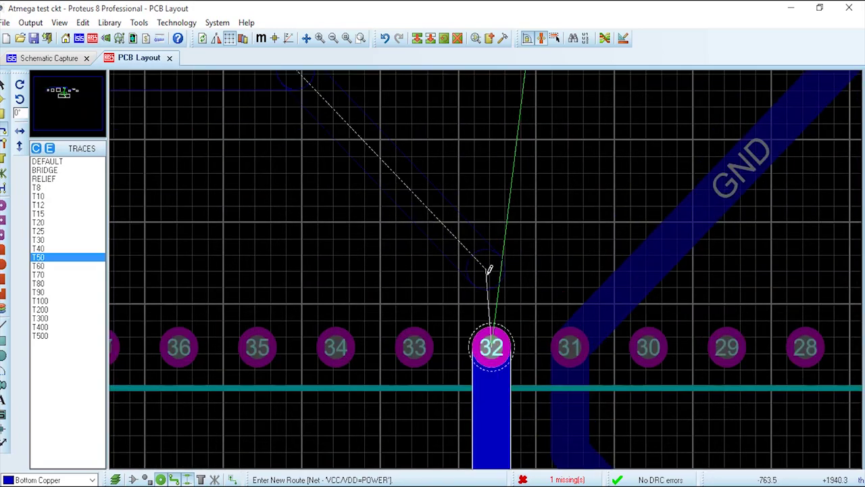
pyautogui.click(490, 341)
pyautogui.scroll(-4, 435, 250)
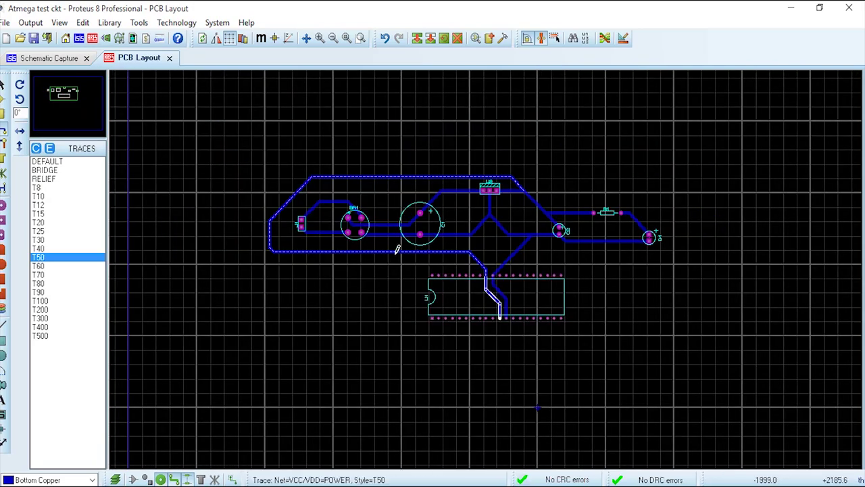
pyautogui.scroll(1, 398, 249)
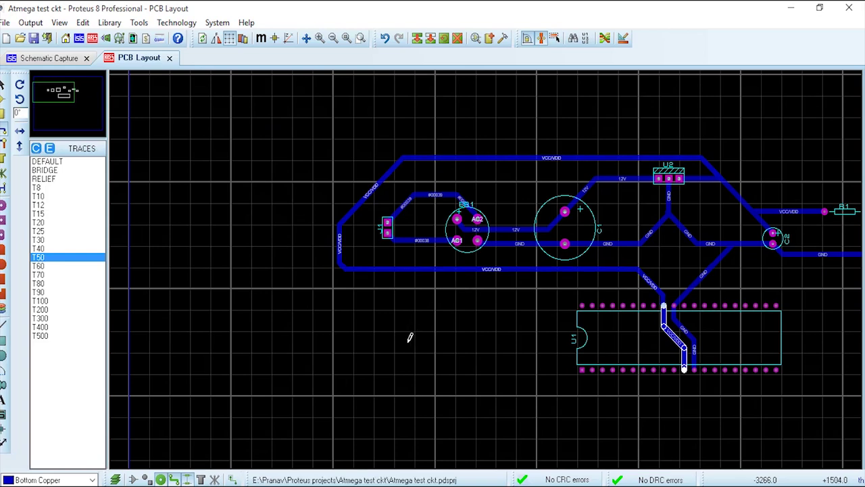
pyautogui.scroll(-2, 485, 269)
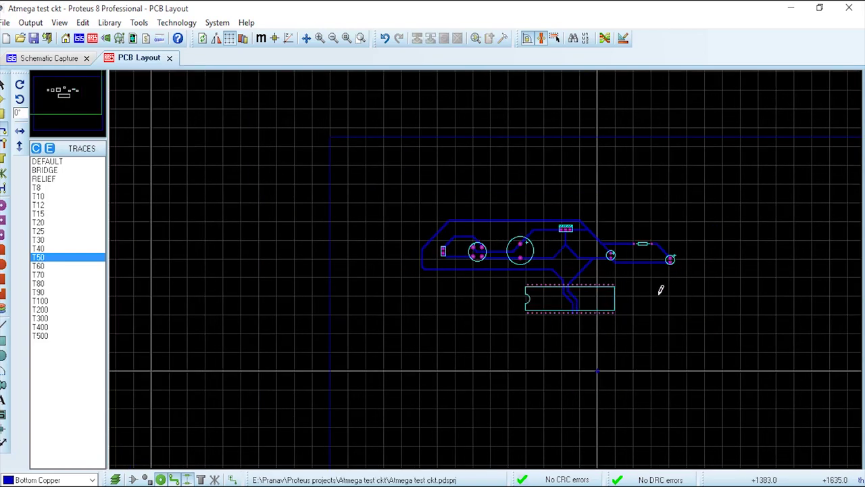
pyautogui.scroll(1, 662, 289)
pyautogui.scroll(-1, 488, 266)
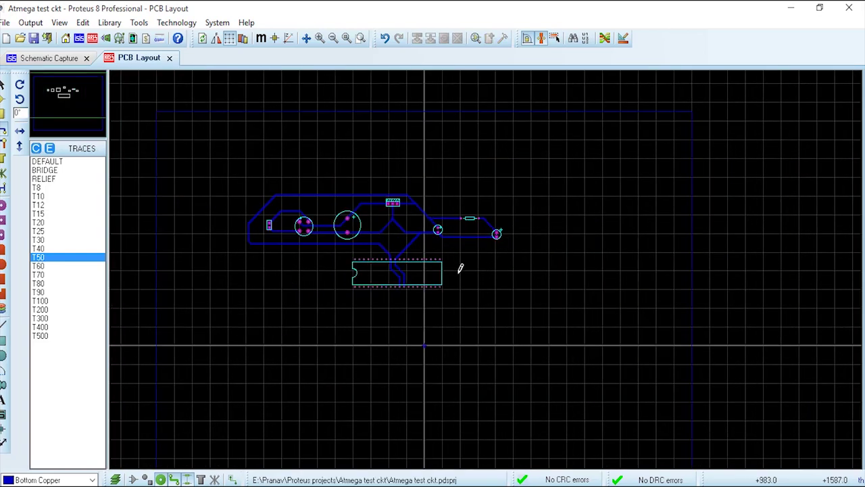
pyautogui.scroll(1, 460, 268)
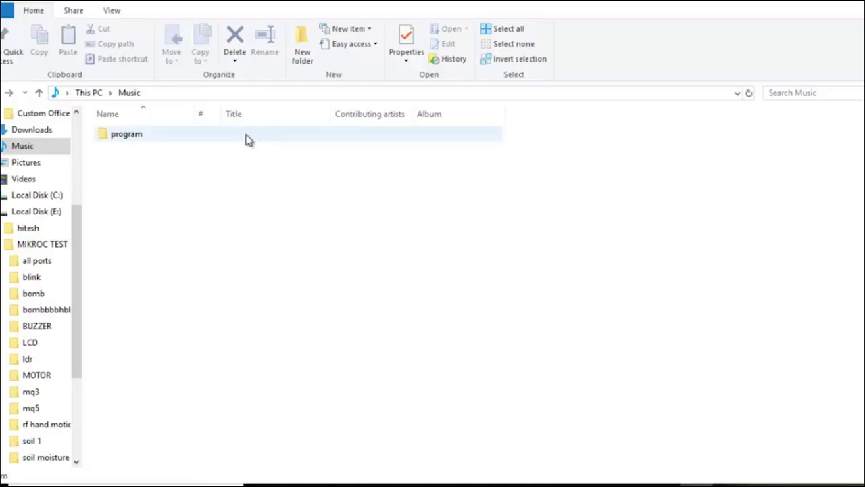
# Open the project file program.mcppi from the program folder in Music
pyautogui.doubleClick(246, 139)
pyautogui.moveTo(173, 286); pyautogui.dragTo(175, 323)
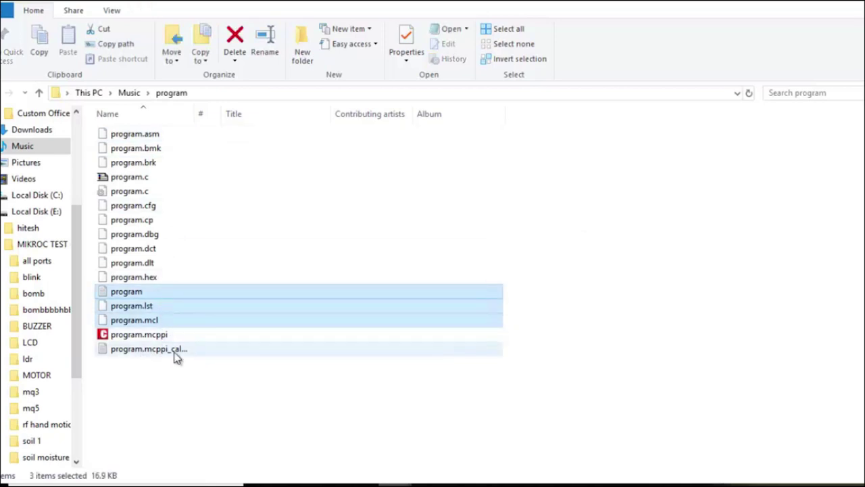
pyautogui.click(193, 400)
pyautogui.doubleClick(170, 337)
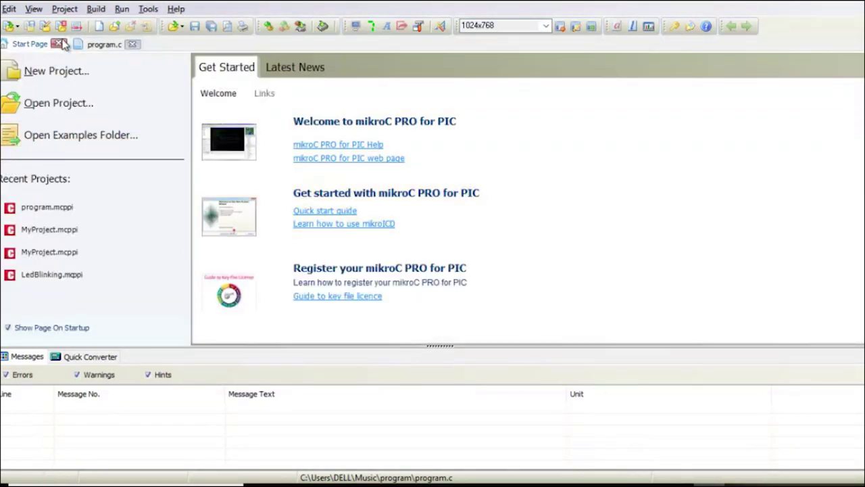
# Bring up the sbit pin declarations in program.c and build the project
pyautogui.click(91, 47)
pyautogui.scroll(15, 190, 160)
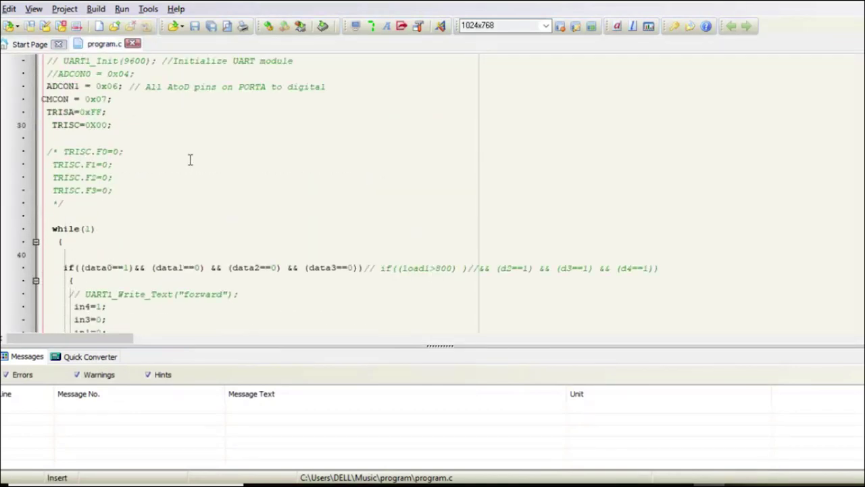
pyautogui.scroll(1, 190, 160)
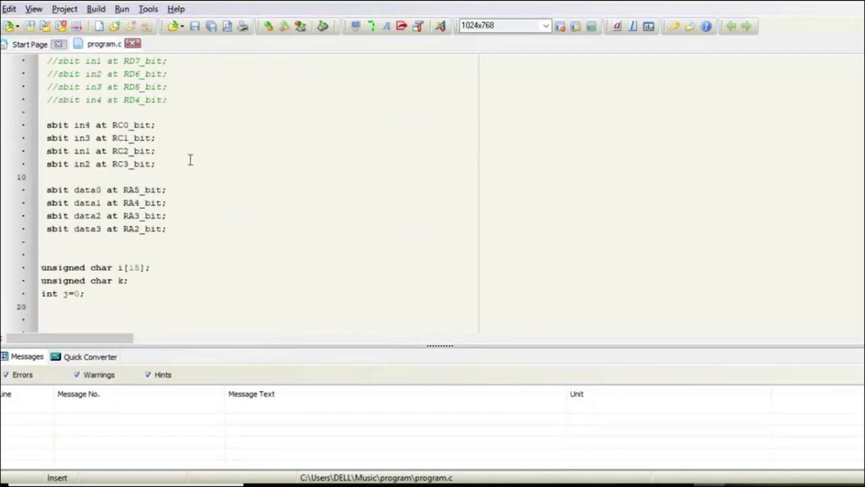
pyautogui.click(270, 29)
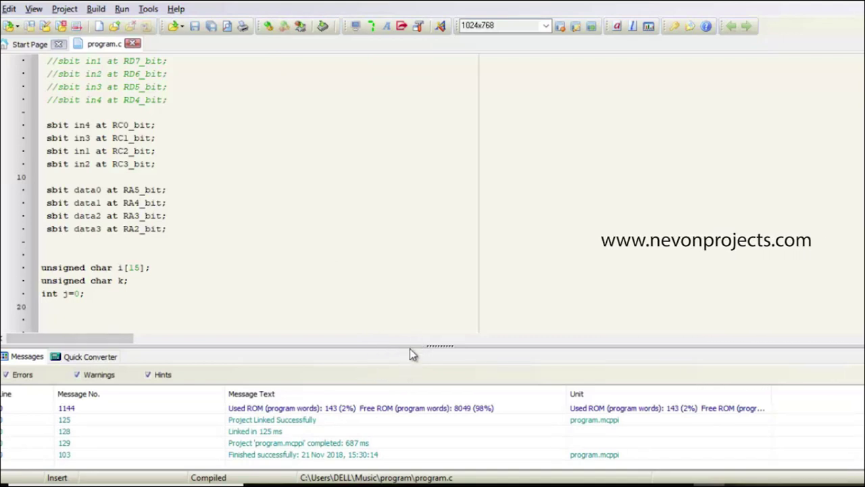
pyautogui.moveTo(415, 348)
pyautogui.mouseDown()
pyautogui.moveTo(440, 227)
pyautogui.moveTo(408, 297)
pyautogui.moveTo(405, 346)
pyautogui.mouseUp()
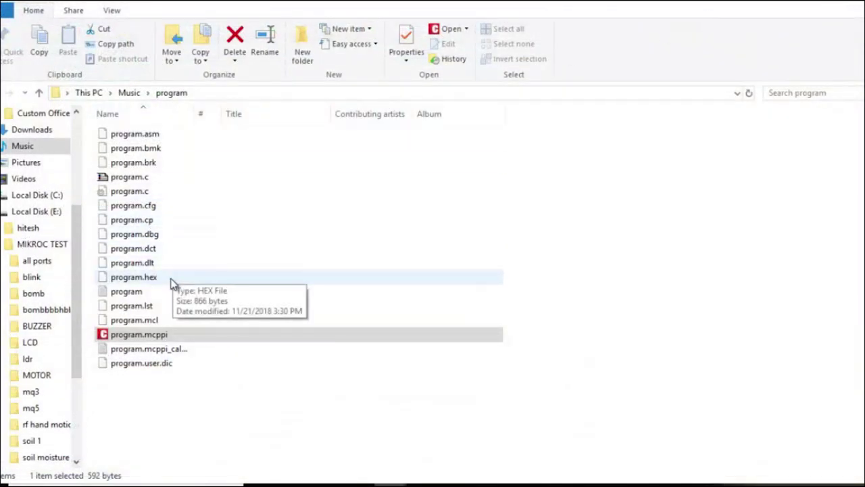
# Return to the program folder and select the compiled program.hex file
pyautogui.rightClick(170, 282)
pyautogui.click(160, 284)
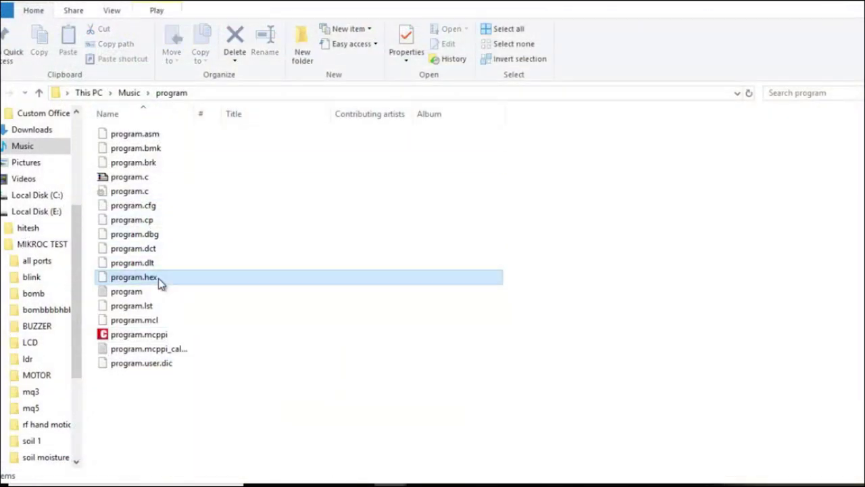